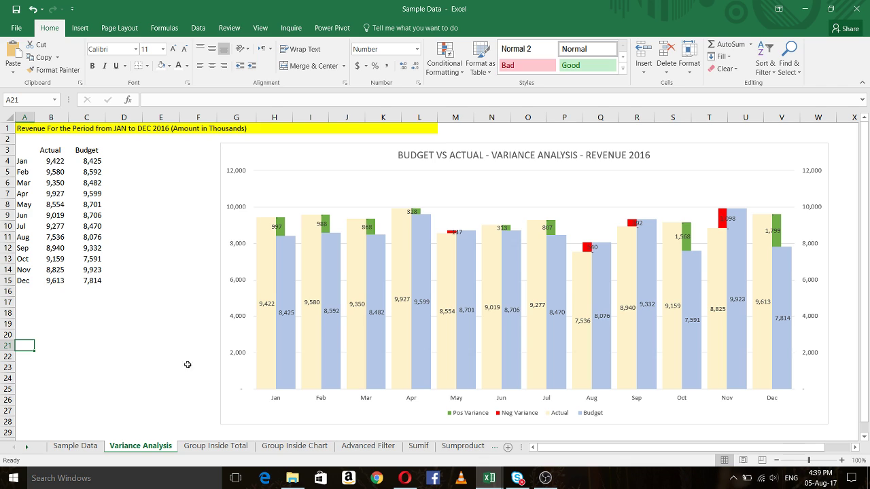
Add a new worksheet to the workbook and return to the Variance Analysis sheet
left_click(508, 447)
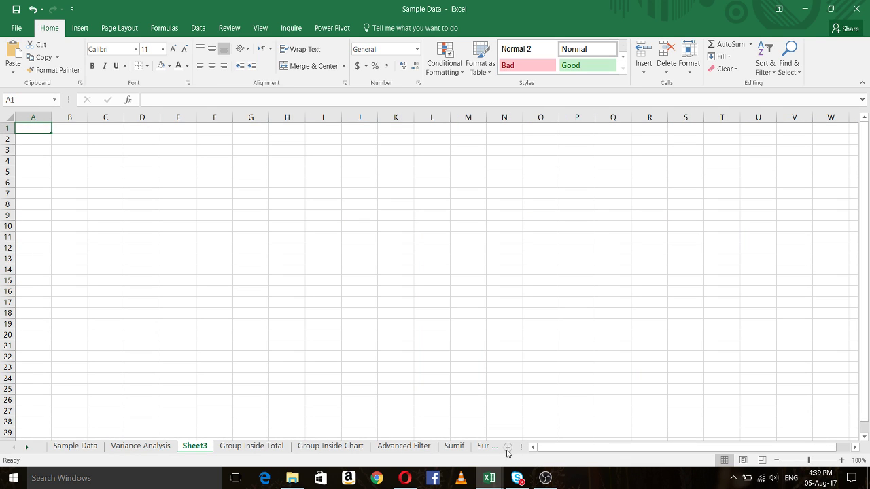
left_click(140, 446)
left_click_drag(24, 152, 42, 163)
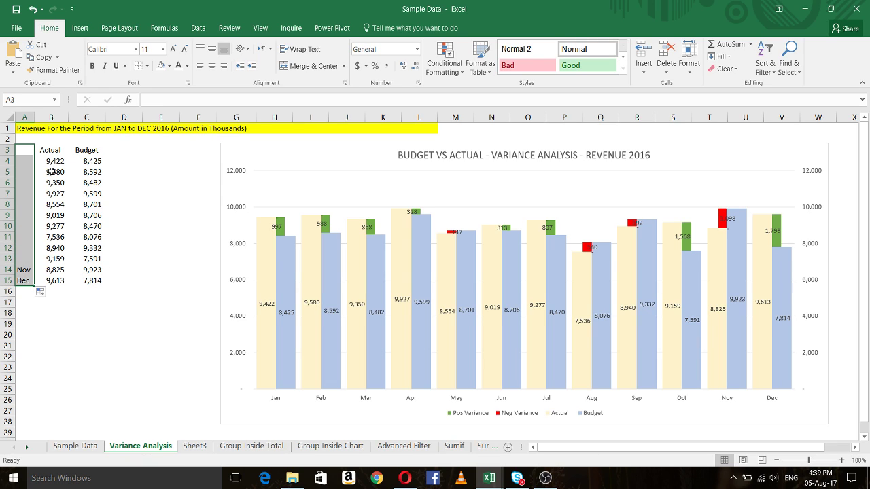
key("ctrl+z")
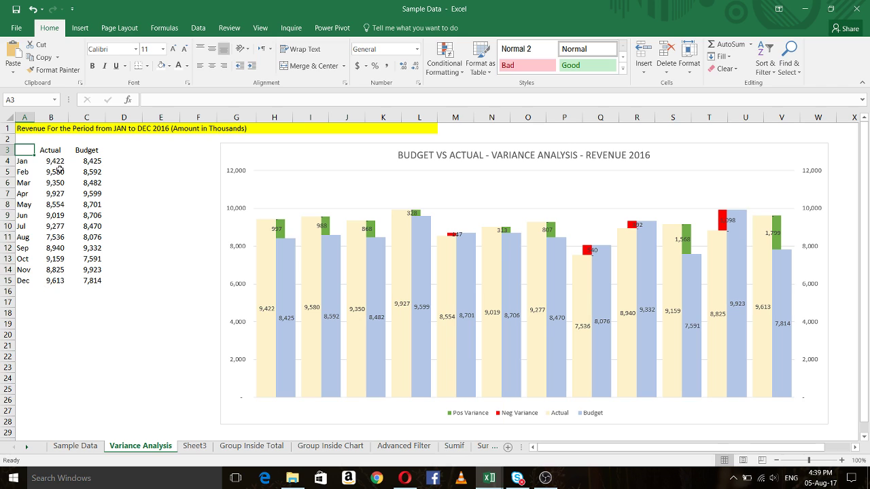
double_click(30, 150)
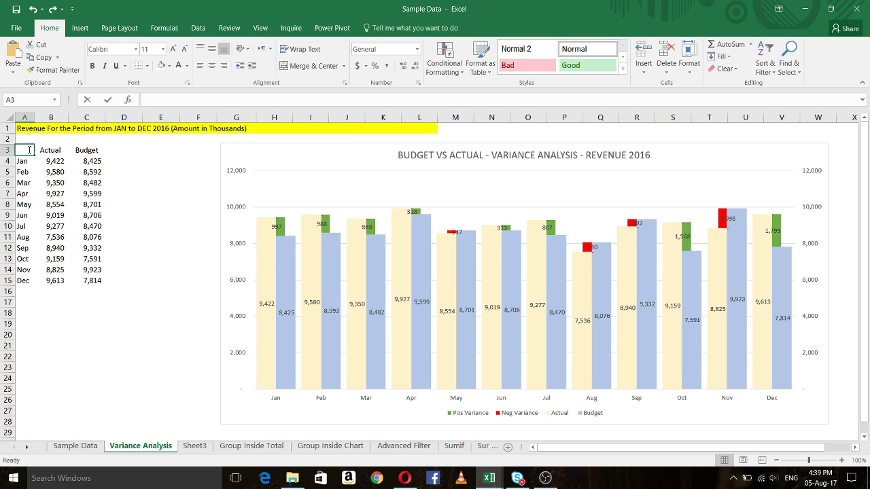
left_click(178, 191)
left_click(47, 157)
Copy the monthly Actual and Budget table A3:C15 from Variance Analysis and paste it into Sheet3 starting at A1
left_click_drag(23, 147, 99, 278)
key("ctrl+c")
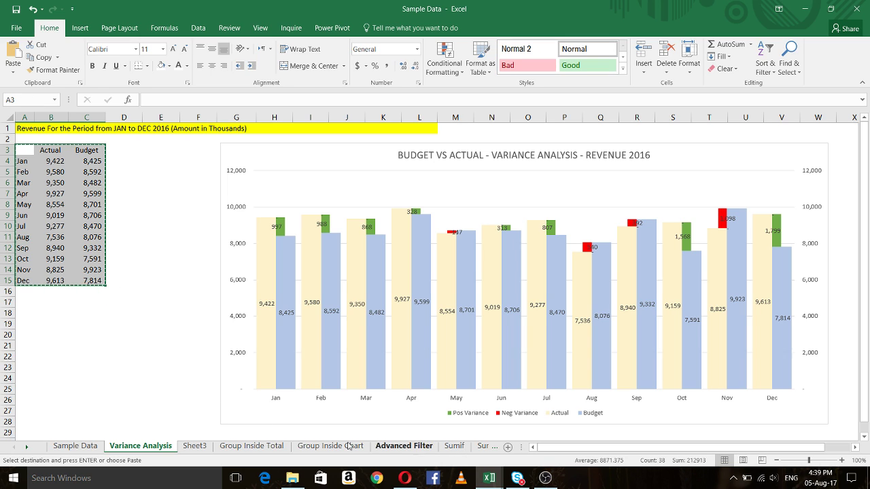
left_click(193, 445)
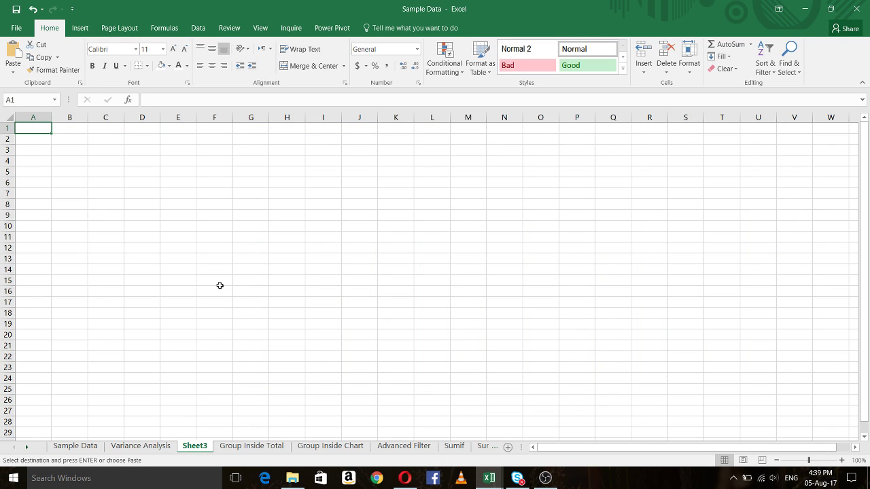
key("ctrl+v")
left_click(313, 226)
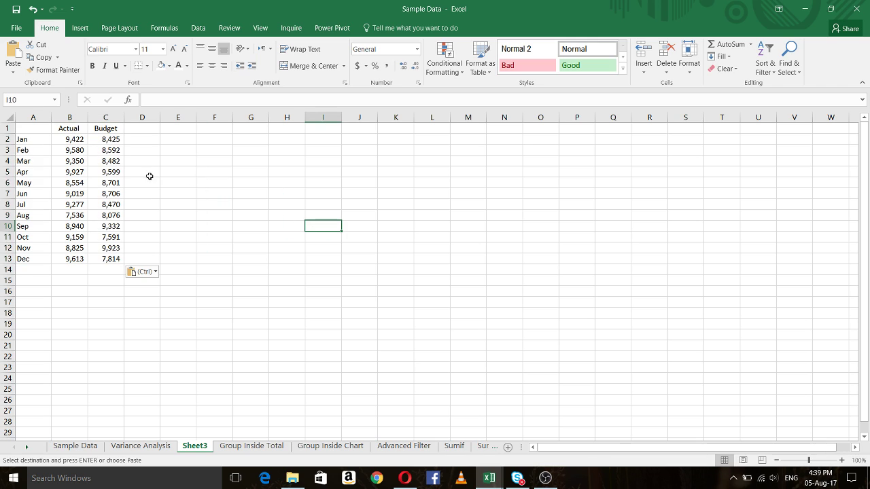
Format the Actual and Budget figures in B2:C13 with the comma style and no decimal places
left_click_drag(73, 141, 109, 260)
left_click(108, 259)
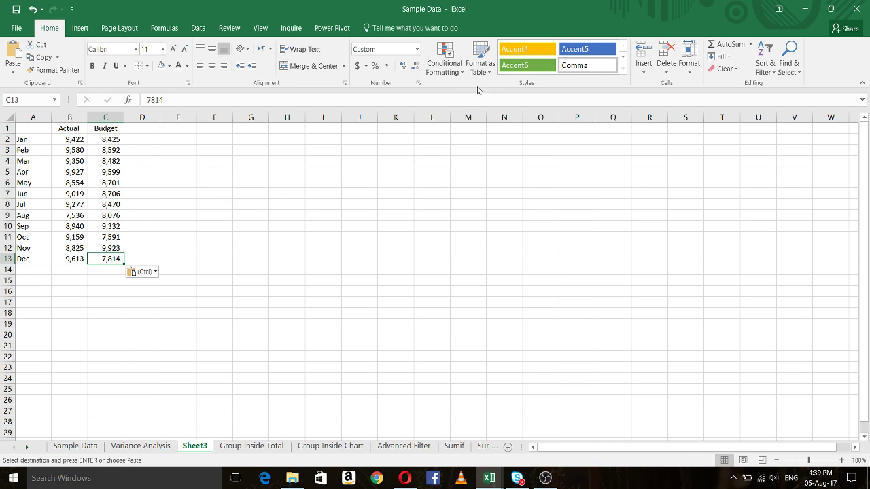
left_click_drag(72, 140, 115, 259)
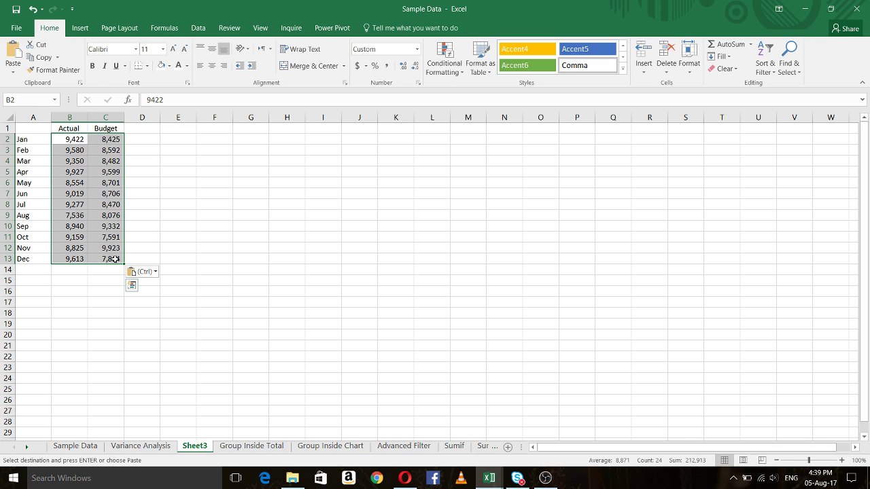
left_click(387, 66)
left_click(415, 66)
left_click(415, 66)
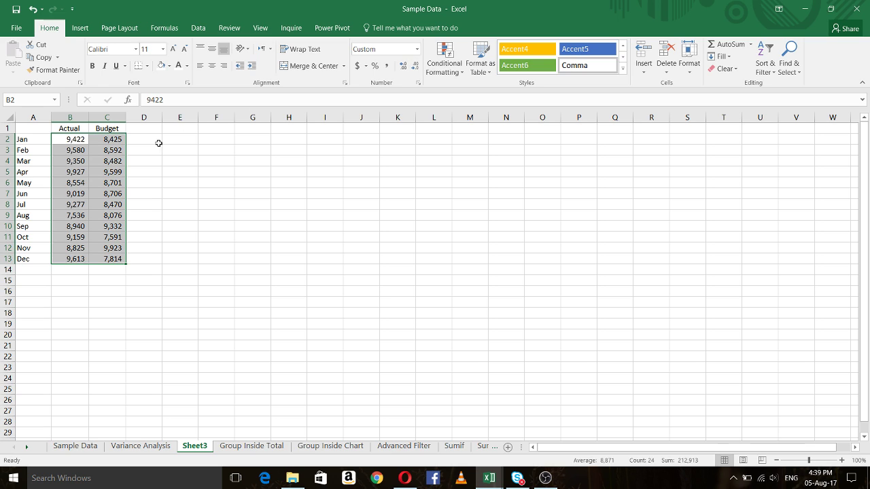
left_click(192, 162)
Enter the column header "Base Varaince" in D1 of Sheet3 after consulting the chart on the Variance Analysis sheet
left_click(148, 128)
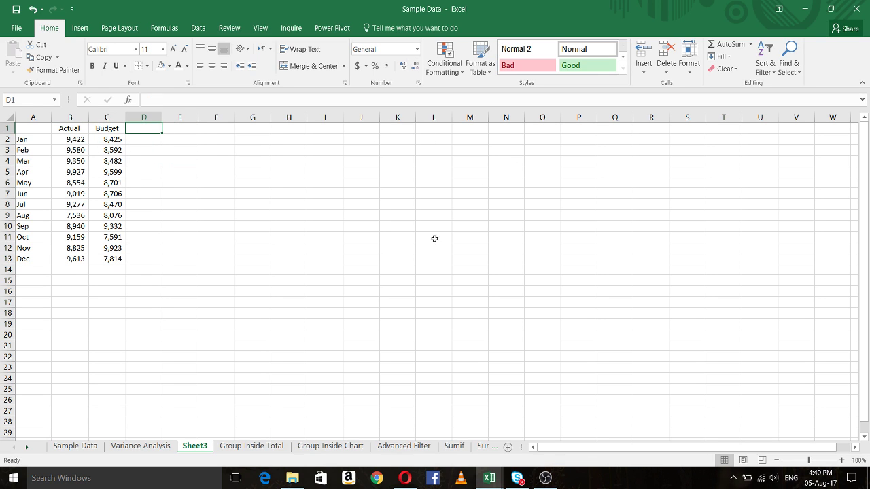
left_click(141, 446)
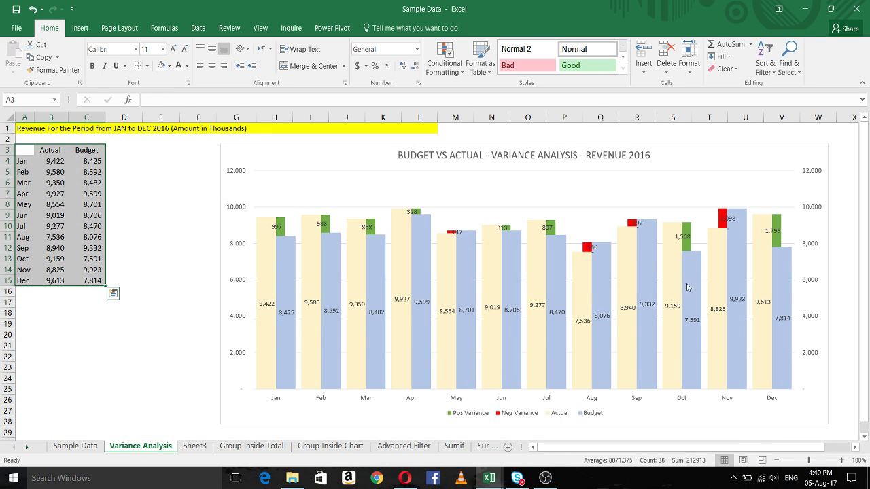
left_click(196, 447)
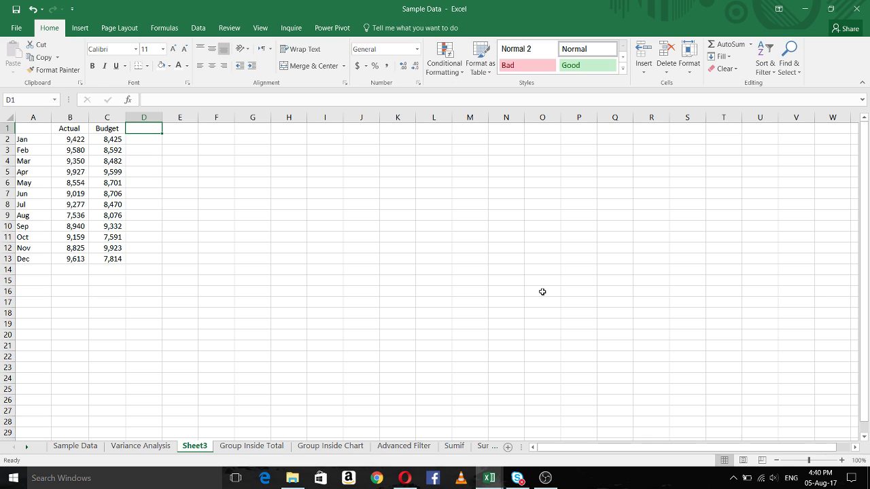
type("Base Varaince")
key("Return")
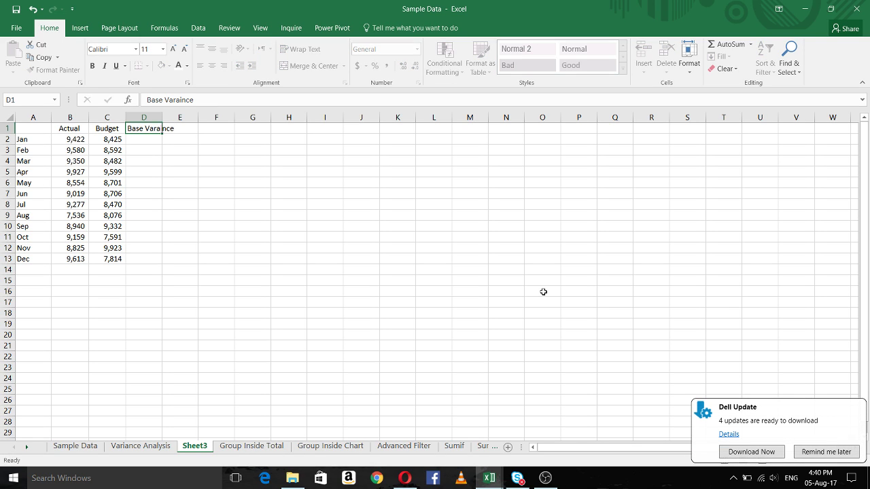
Add the column headers "Pos Variance" in E1 and "Neg Variance" in F1
key("Up")
key("Right")
type("P")
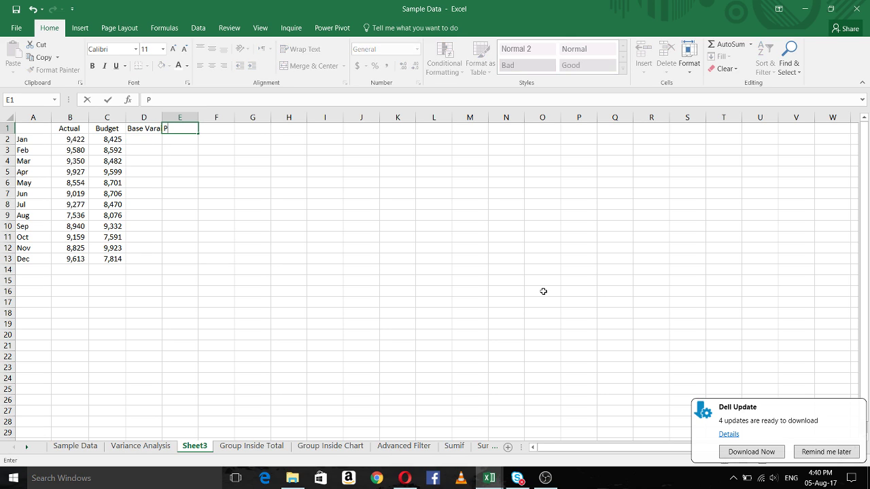
type("os Variance")
key("Return")
key("Up")
key("Right")
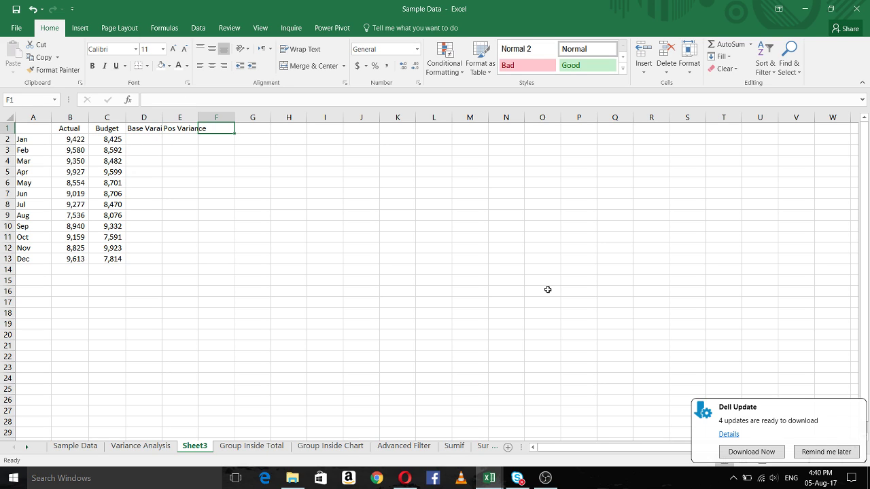
type("Neg")
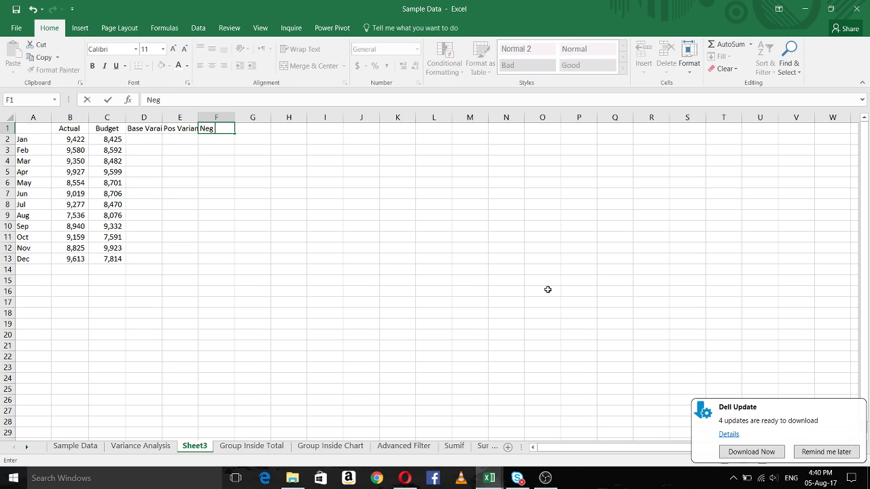
type(" Varianc")
type("e")
key("Return")
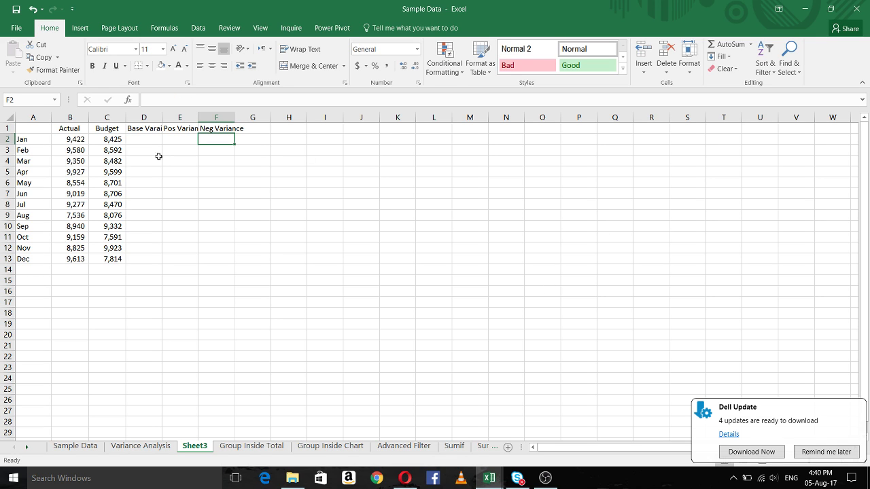
Auto-fit the width of all columns in the sheet and postpone the Dell Update notification
left_click(9, 118)
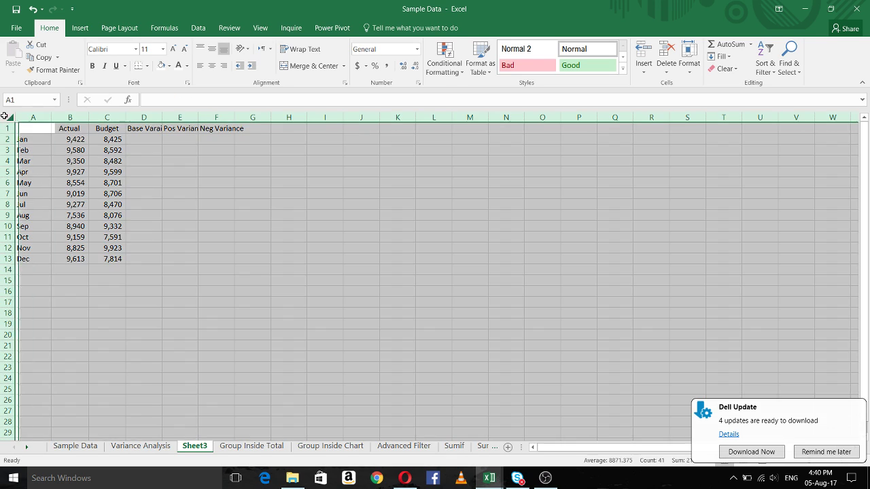
double_click(88, 118)
left_click(840, 452)
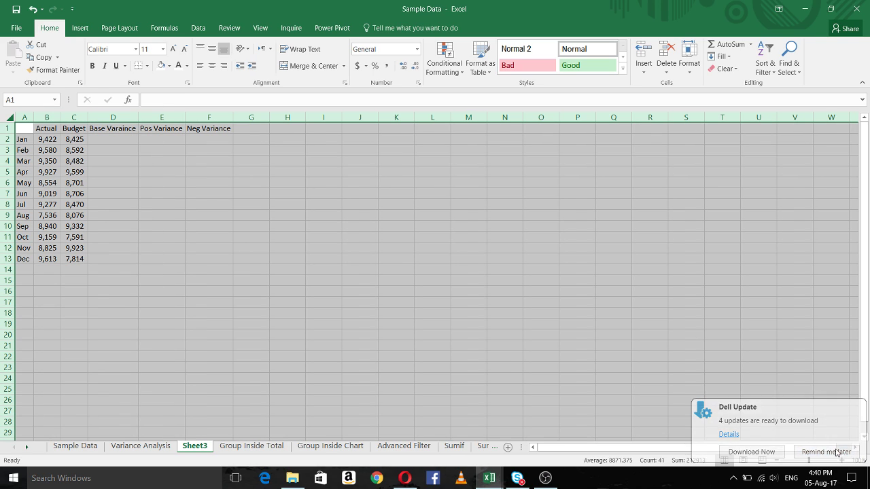
Enter the formula +MIN(B2,C2) in D2 to get the smaller of January's Actual and Budget
left_click(126, 137)
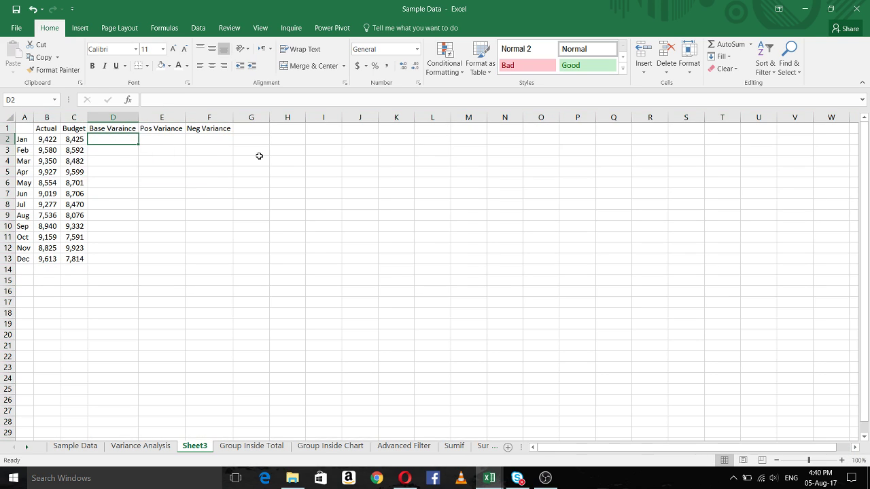
type("+")
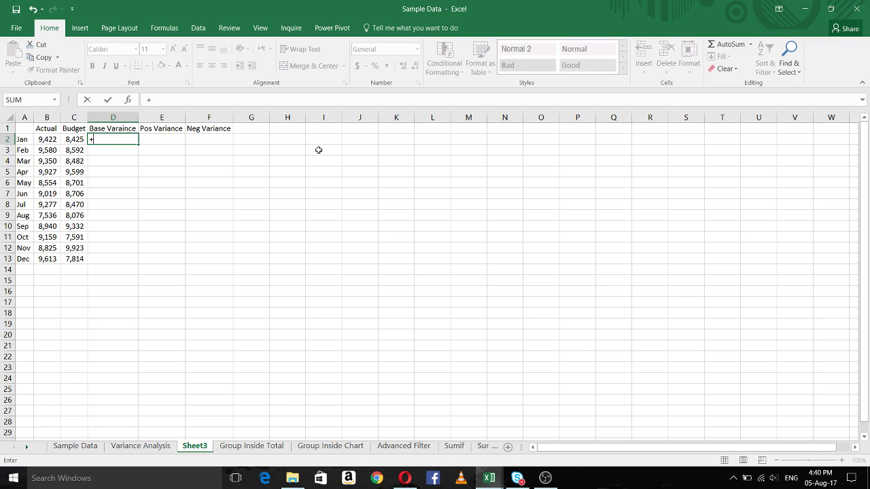
type("mi")
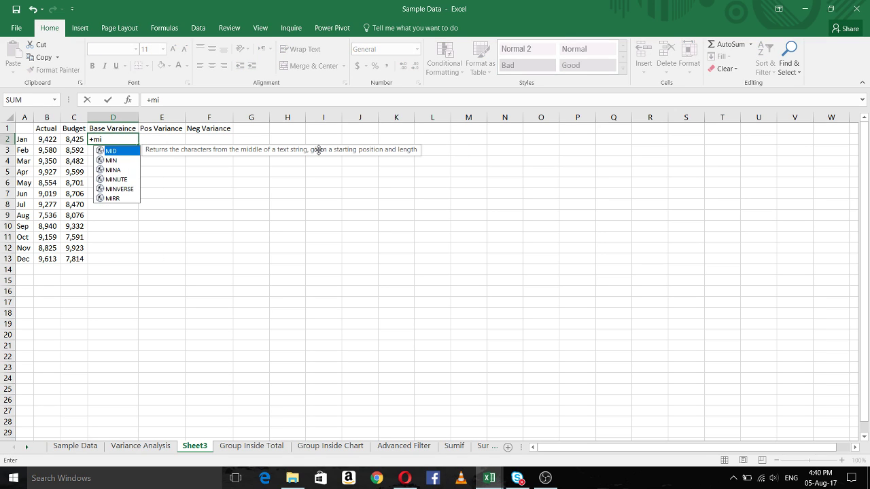
type("n(")
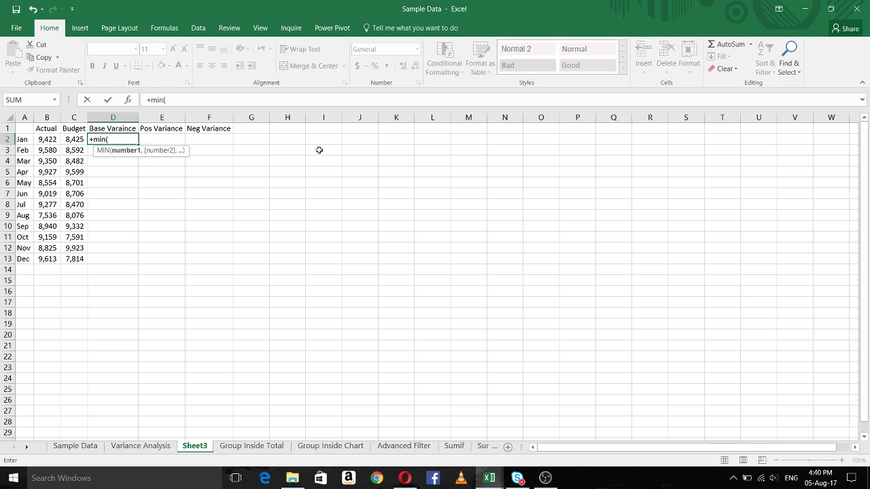
key("Left")
key("Left")
type(",")
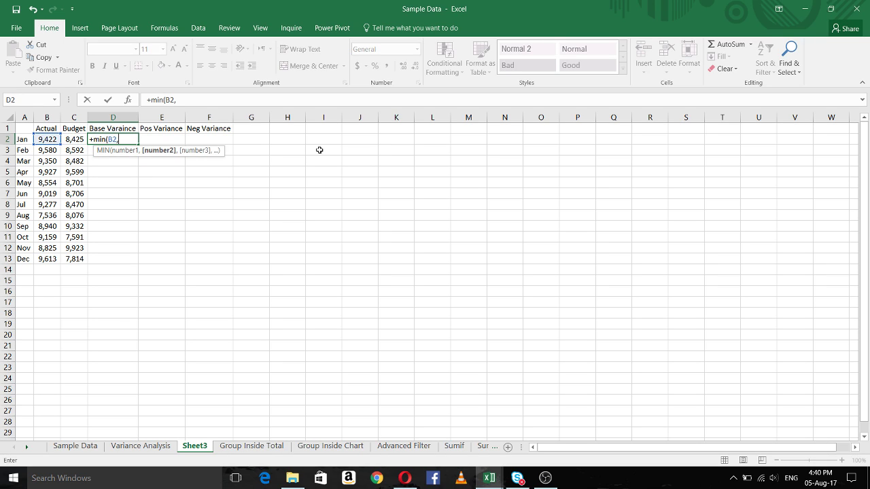
key("Left")
type(")")
key("Return")
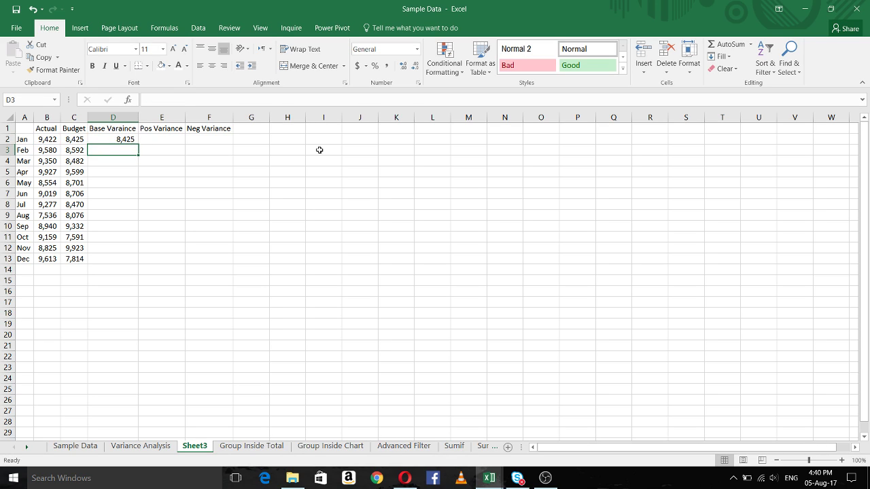
Fill the MIN formula from D2 down through D13 for all months
key("Up")
key("shift+Down")
key("shift+Down")
key("shift+Down")
key("shift+Down")
key("shift+Down")
key("shift+Down")
key("shift+Down")
key("shift+Down")
key("shift+Down")
key("shift+Down")
key("shift+Down")
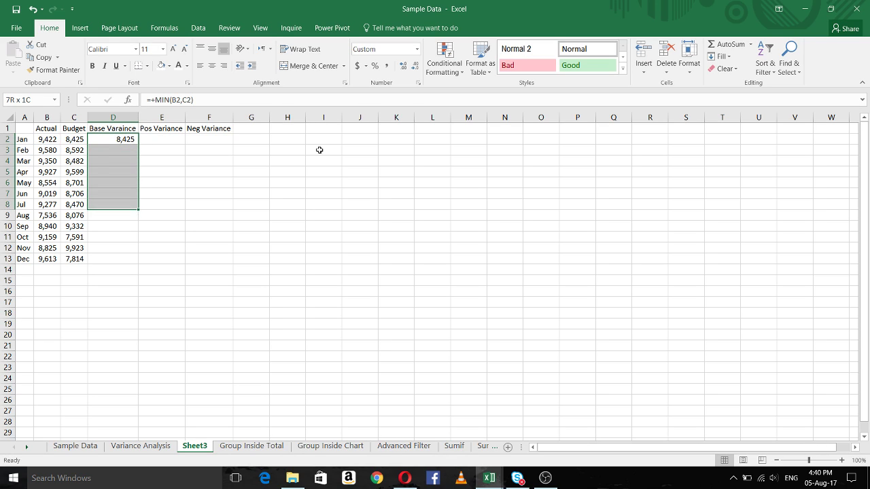
key("ctrl+d")
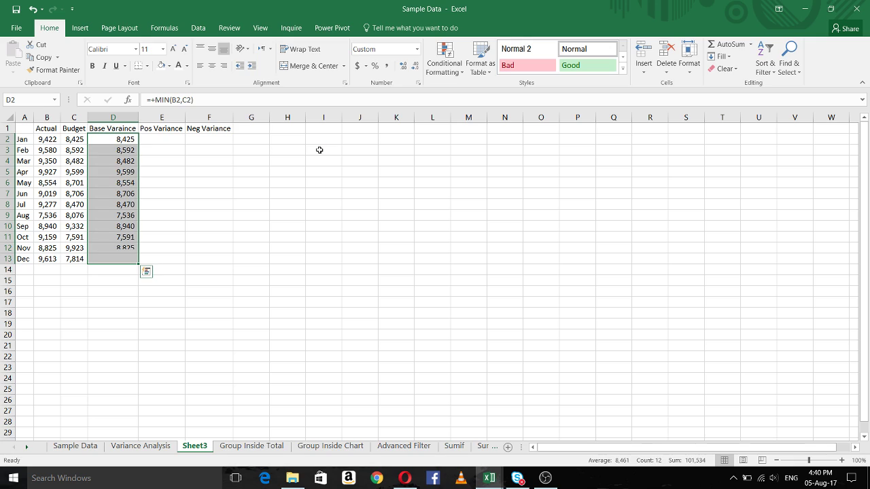
Enter the formula +IF(D2=C2,B2-C2,"") in E2 to calculate January's positive variance
left_click(161, 138)
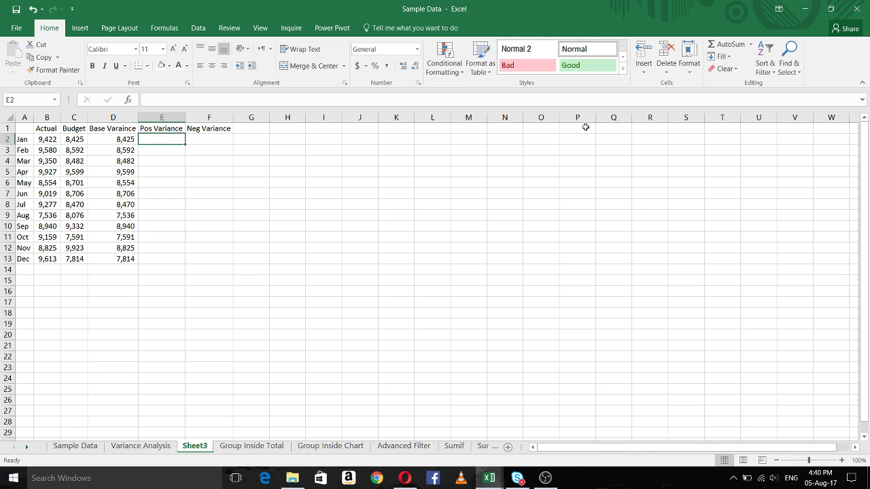
type("+if(")
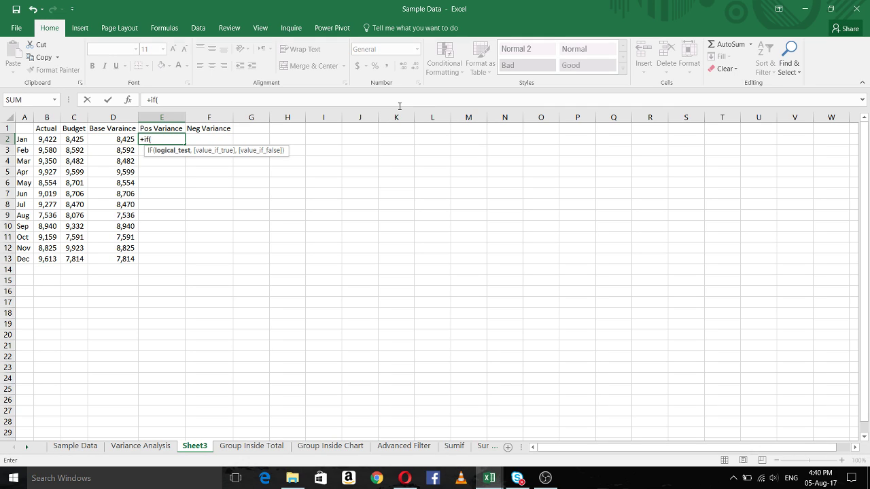
left_click(119, 139)
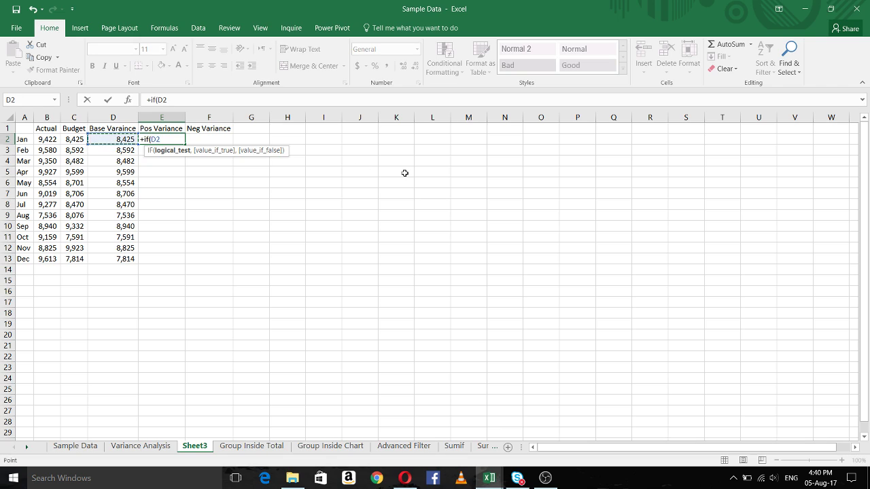
type("=")
key("Left")
key("Left")
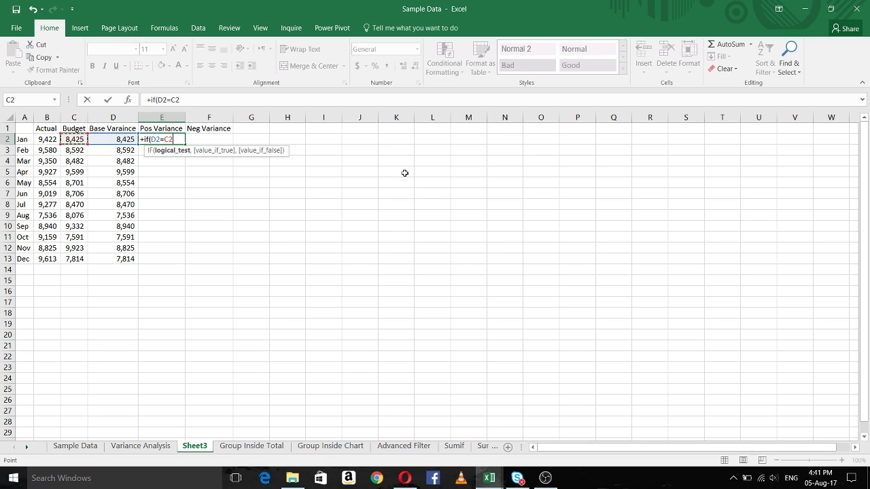
type(",")
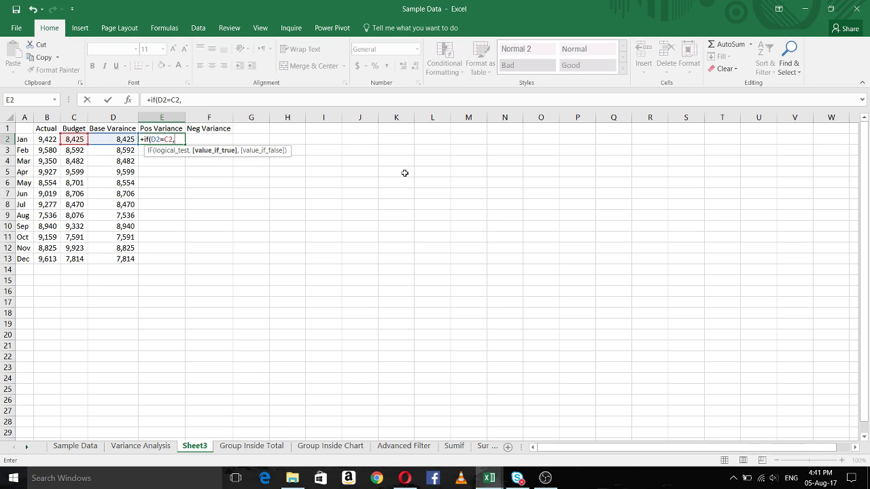
key("Left")
key("Left")
key("Left")
type("-")
key("Left")
key("Left")
key("Left")
key("Right")
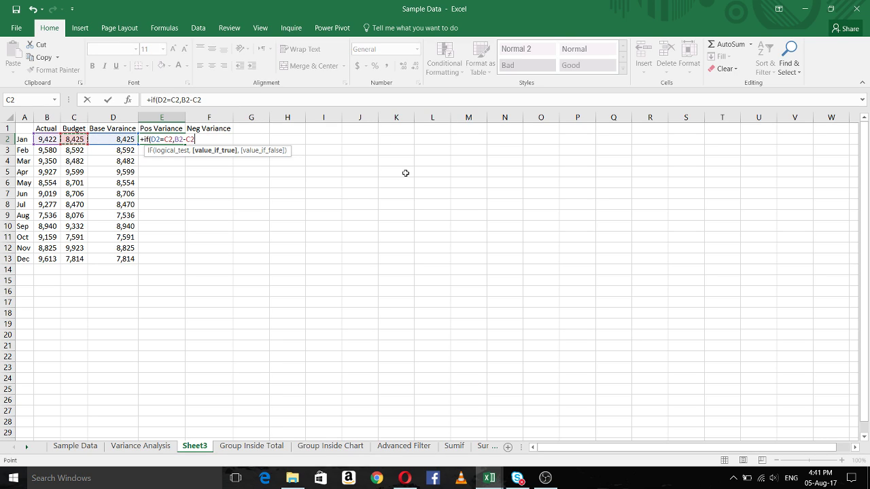
type(",")
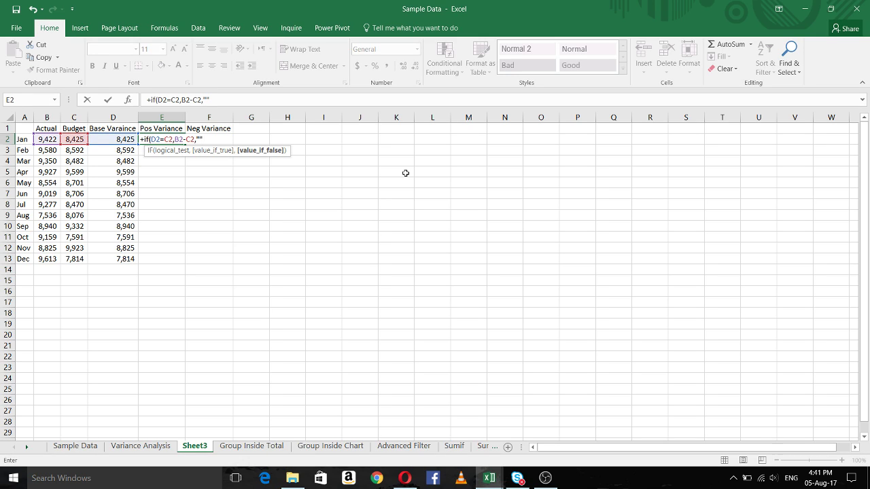
type("\"\")")
key("Return")
Fill the positive variance formula from E2 down through E13
key("Up")
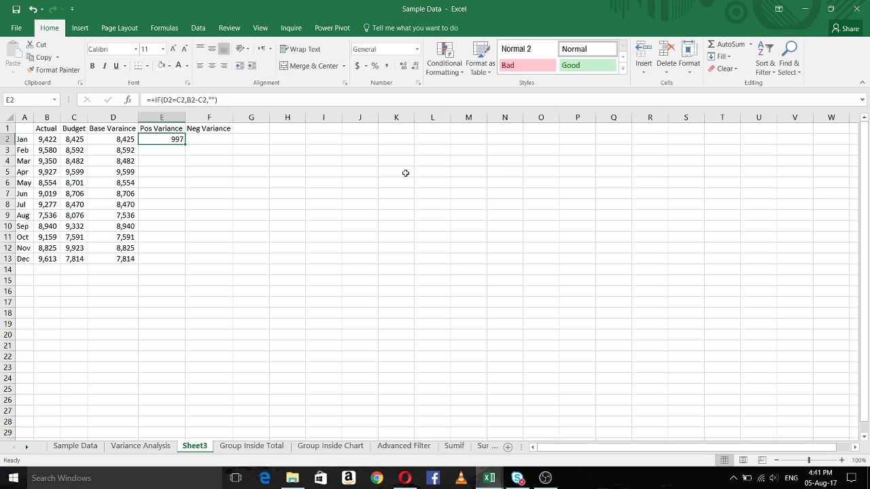
key("shift+Down")
key("shift+Down")
key("shift+Down")
key("shift+Down")
key("shift+Down")
key("shift+Down")
key("shift+Down")
key("shift+Down")
key("shift+Down")
key("shift+Down")
key("shift+Down")
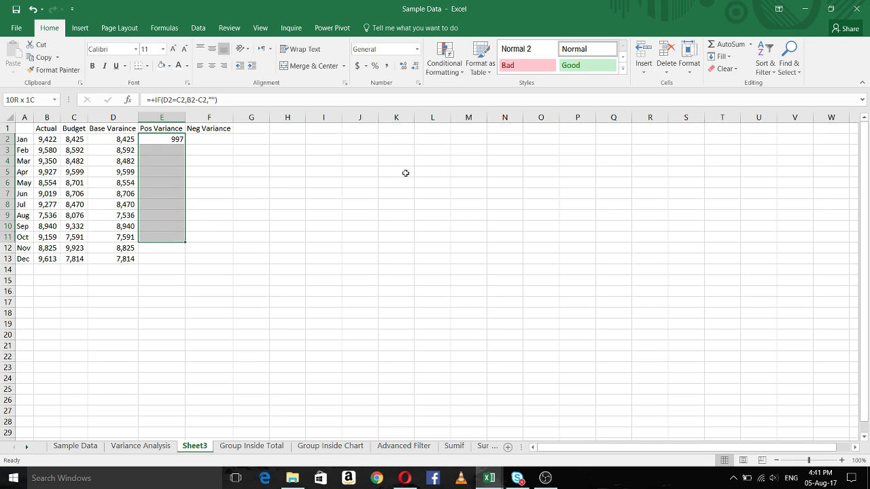
key("ctrl+d")
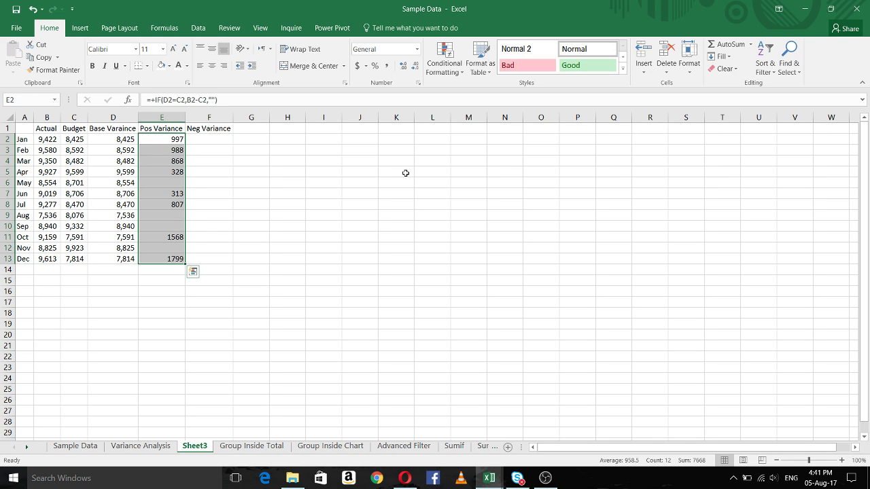
Enter the formula +IF(D2=C2,"",C2-B2) in F2 to calculate January's negative variance
key("Up")
key("Right")
key("Down")
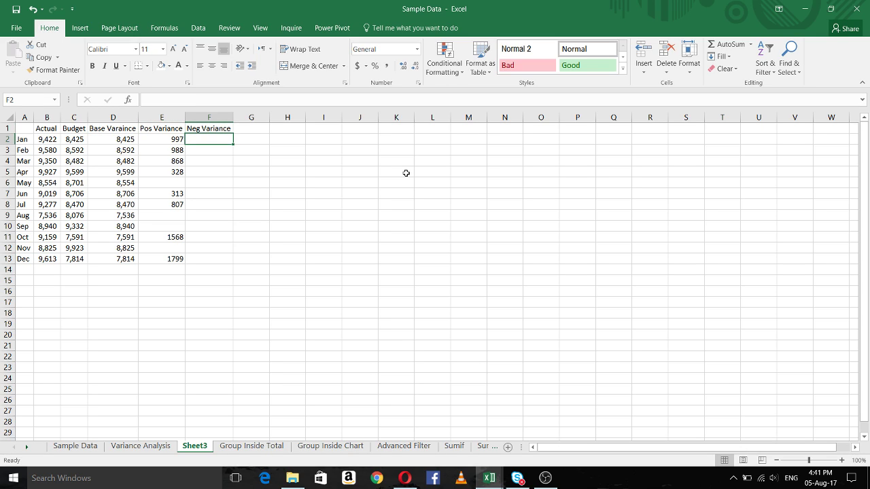
type("+if")
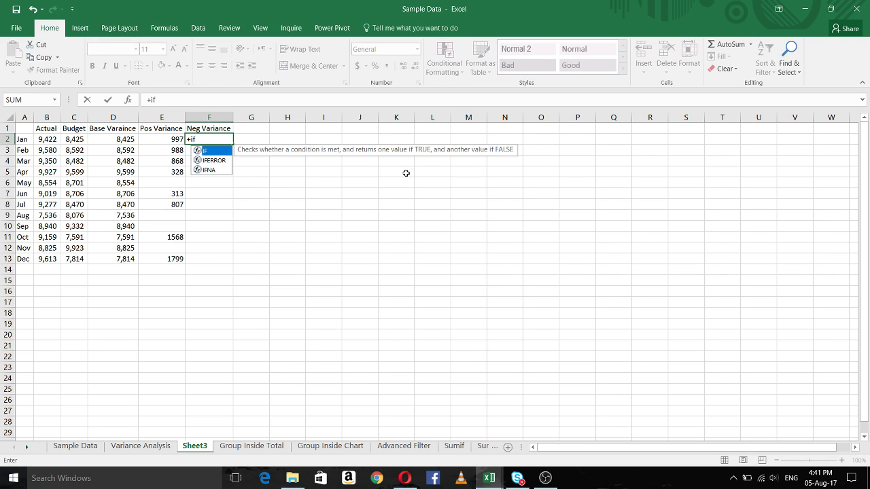
type("(")
key("Left")
key("Left")
type("=")
key("Left")
key("Left")
key("Left")
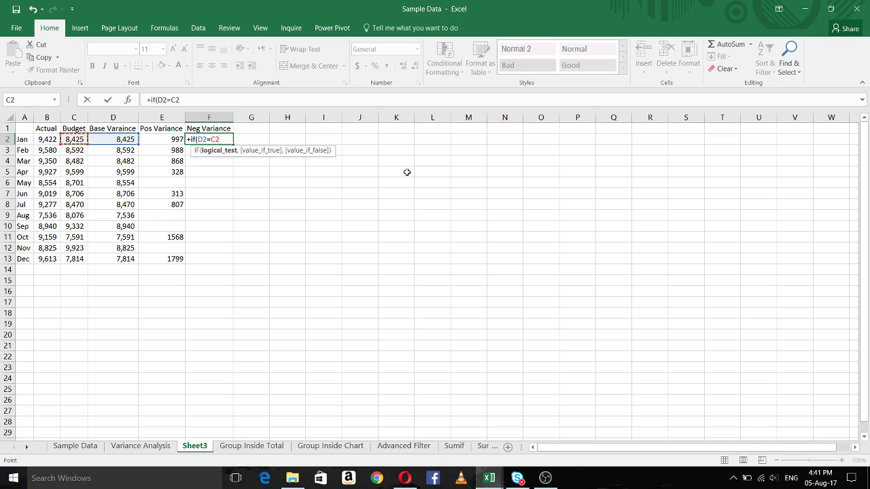
type(",")
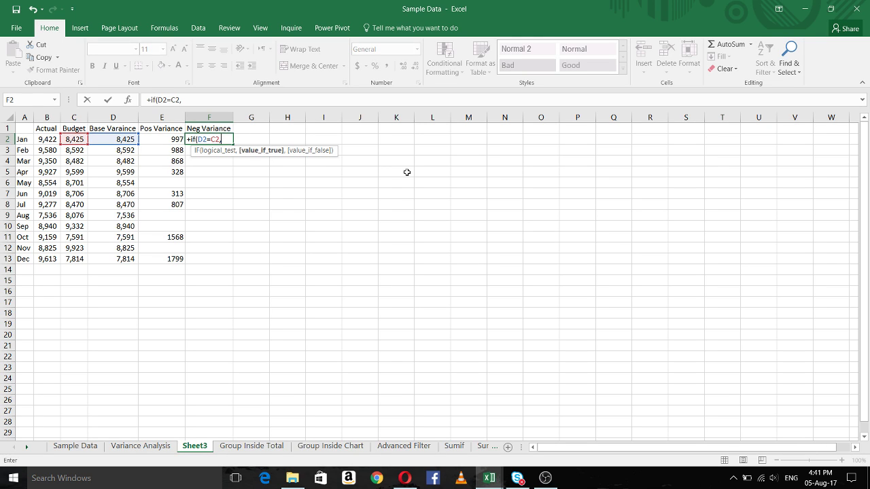
type("\"\",")
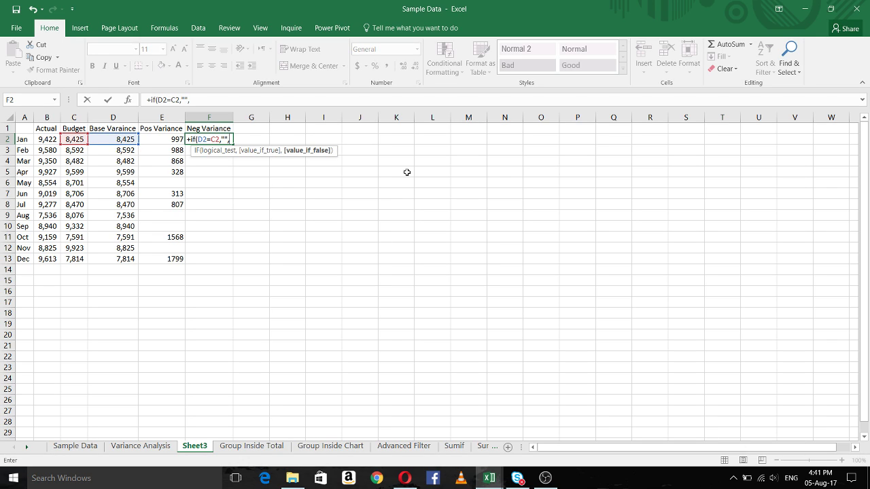
type("C2-")
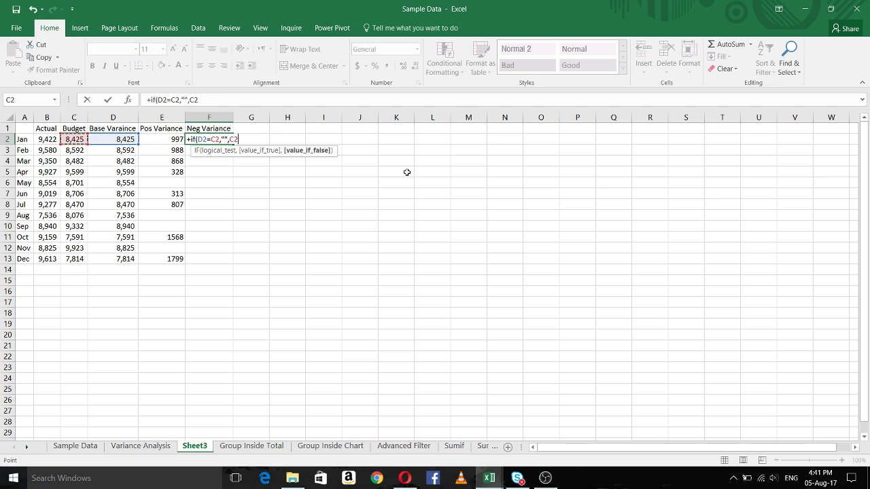
key("Left")
key("Left")
key("Left")
key("Left")
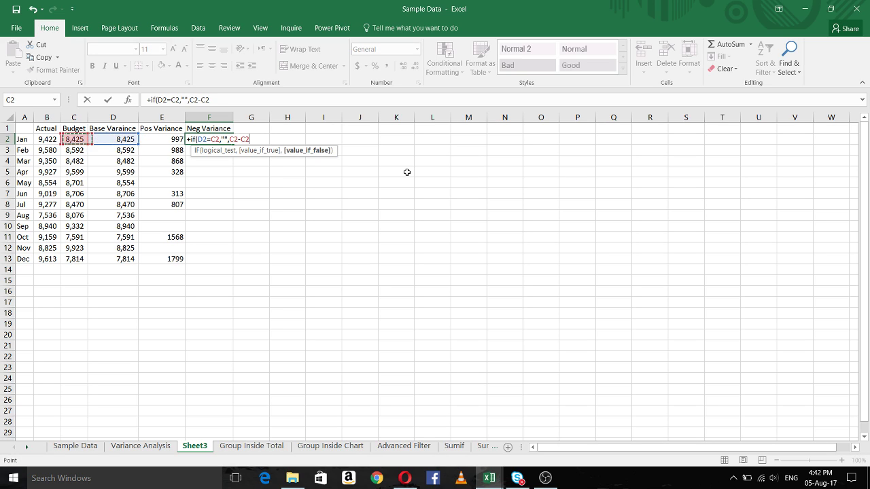
type(")")
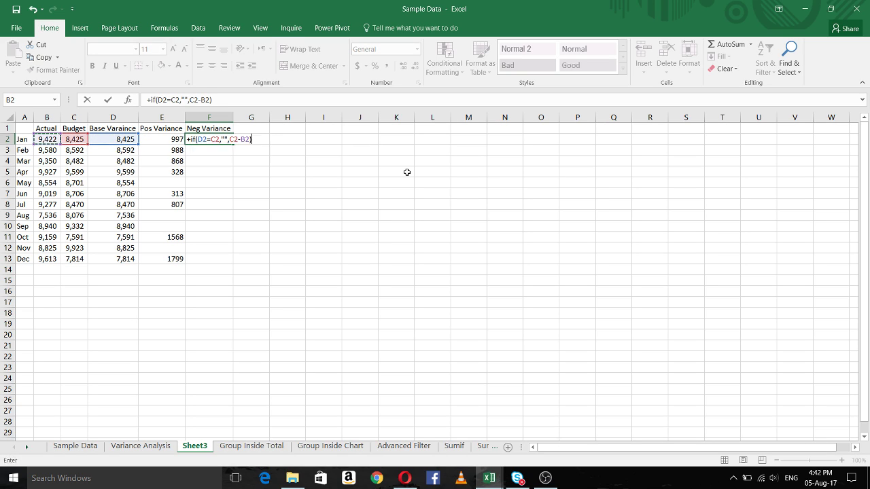
key("Return")
Fill the negative variance formula from F2 down through F13
key("Up")
key("shift+Down")
key("shift+Down")
key("shift+Down")
key("shift+Down")
key("shift+Down")
key("shift+Down")
key("shift+Down")
key("shift+Down")
key("shift+Down")
key("shift+Down")
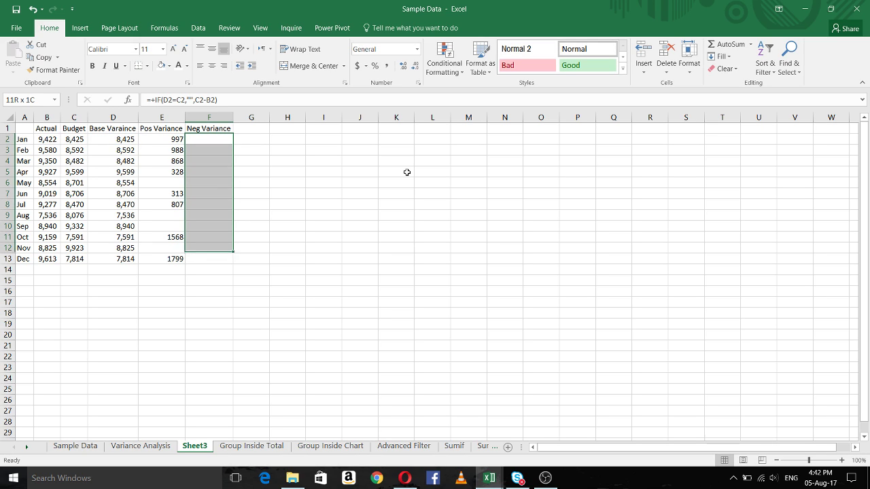
key("ctrl+d")
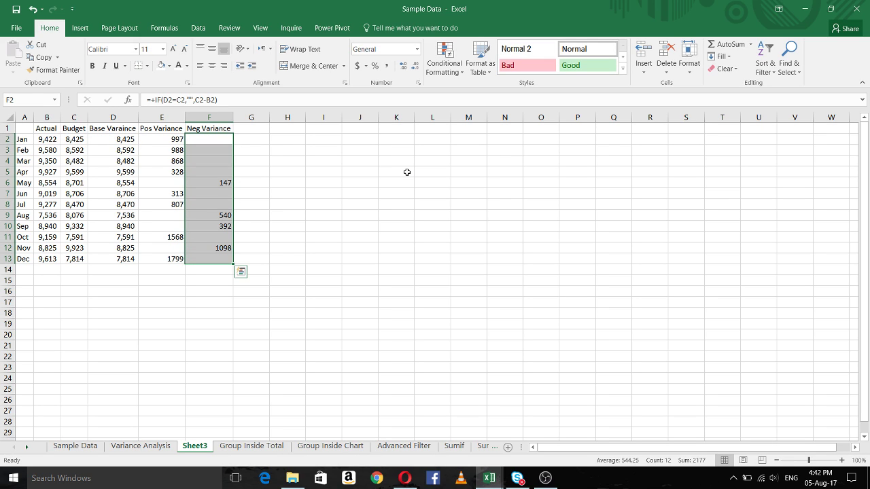
Review the reference chart on the Variance Analysis sheet and return to Sheet3
left_click(303, 183)
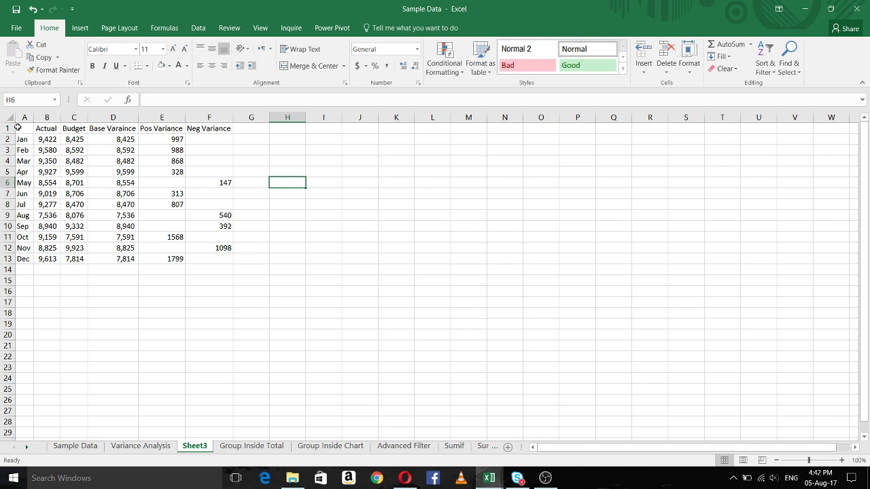
left_click(140, 446)
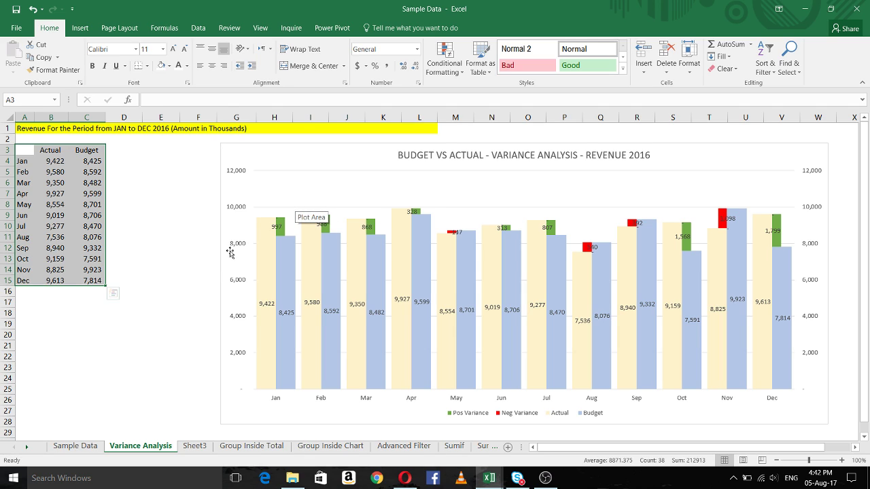
left_click(195, 446)
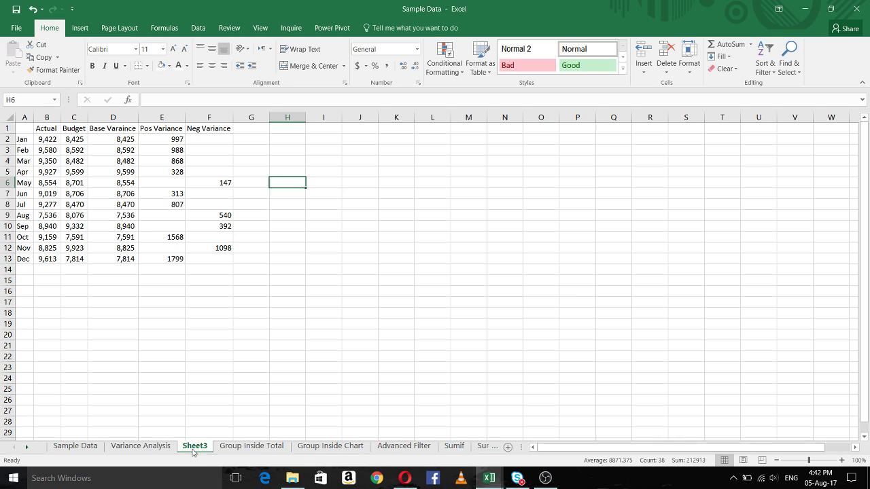
Insert a recommended Stacked Column chart, with months as categories, from the data in A1:F13
left_click_drag(26, 127, 208, 255)
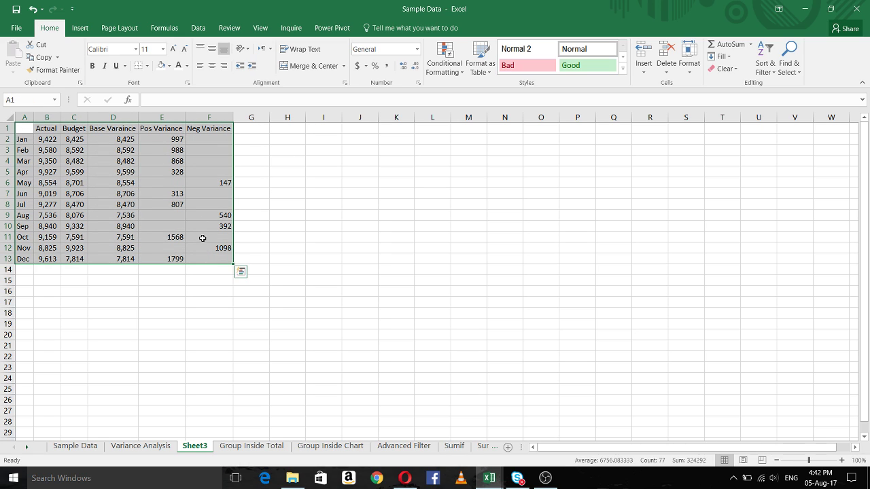
left_click(80, 28)
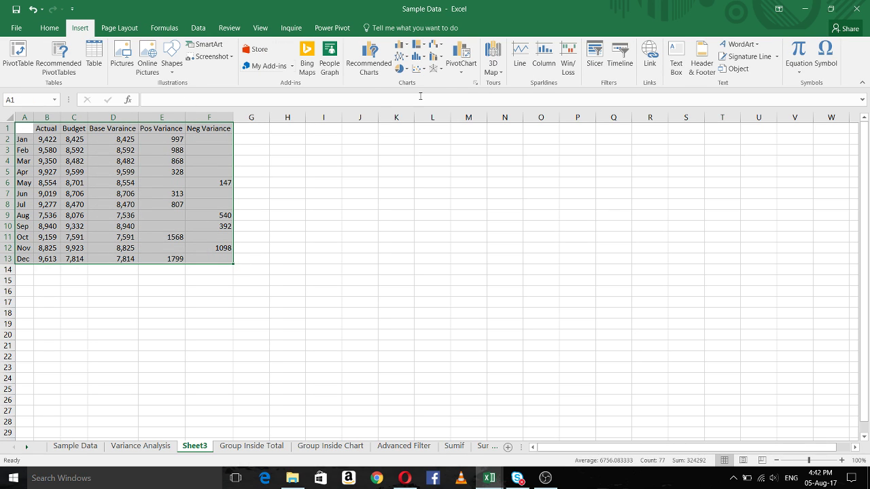
left_click(360, 59)
left_click_drag(365, 204, 365, 354)
left_click(327, 326)
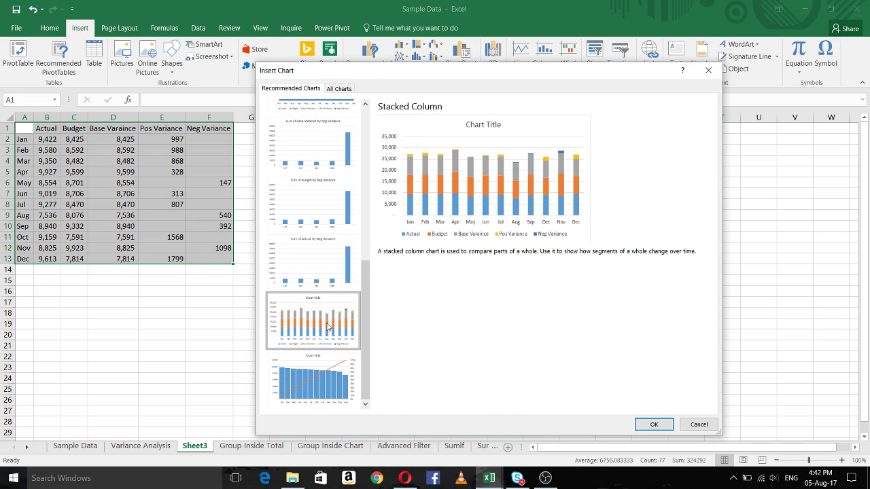
left_click(653, 424)
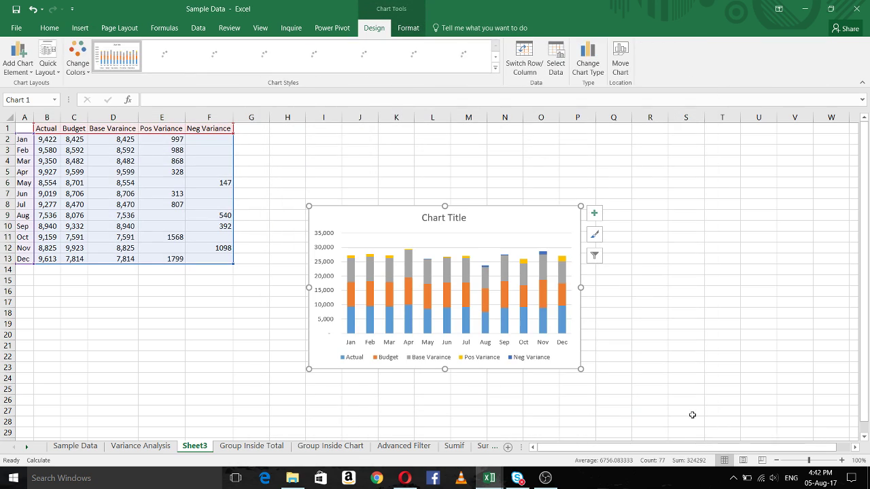
Enlarge the chart to about 5.3" high and 11.3" wide, extending it leftward to column E and upward to row 4
left_click_drag(308, 369, 137, 374)
left_click_drag(358, 205, 359, 163)
left_click(607, 284)
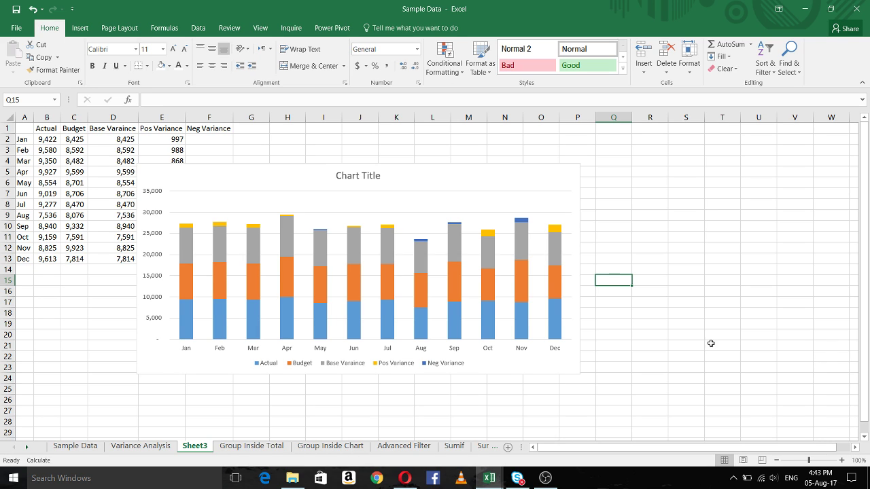
Plot the chart's Actual series on the secondary axis
left_click(184, 327)
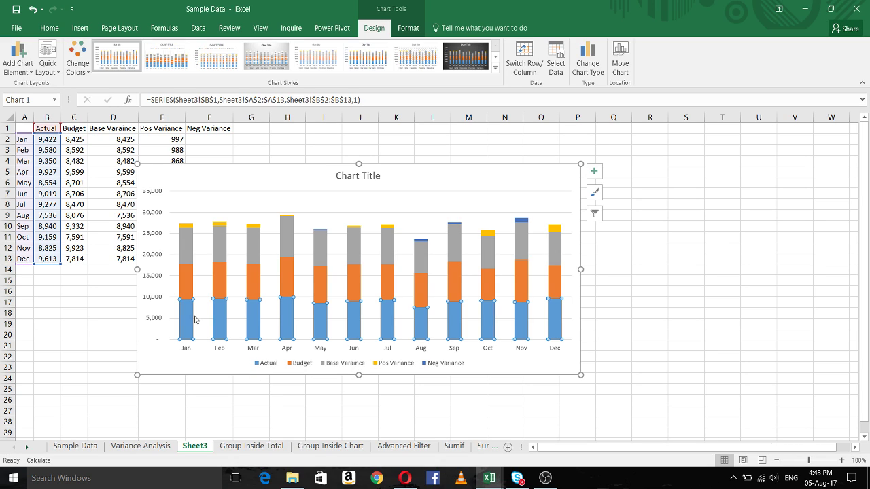
mouse_move(189, 307)
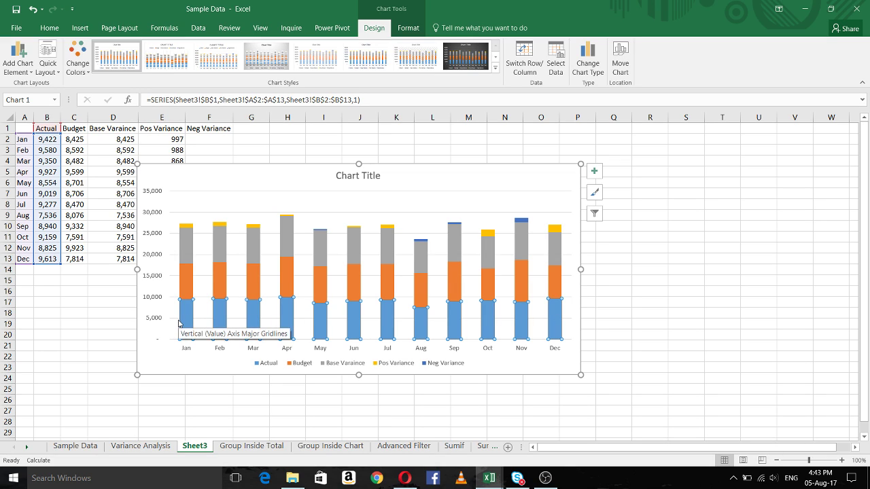
left_click(409, 28)
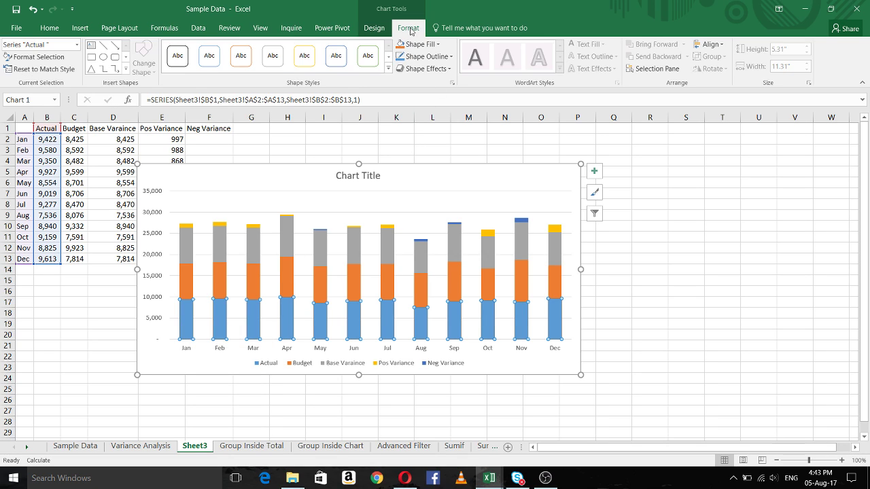
left_click(77, 44)
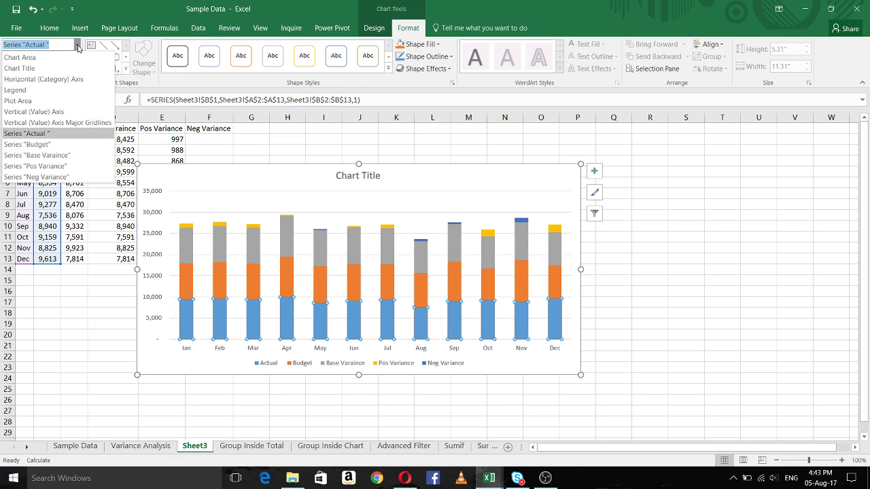
left_click(55, 133)
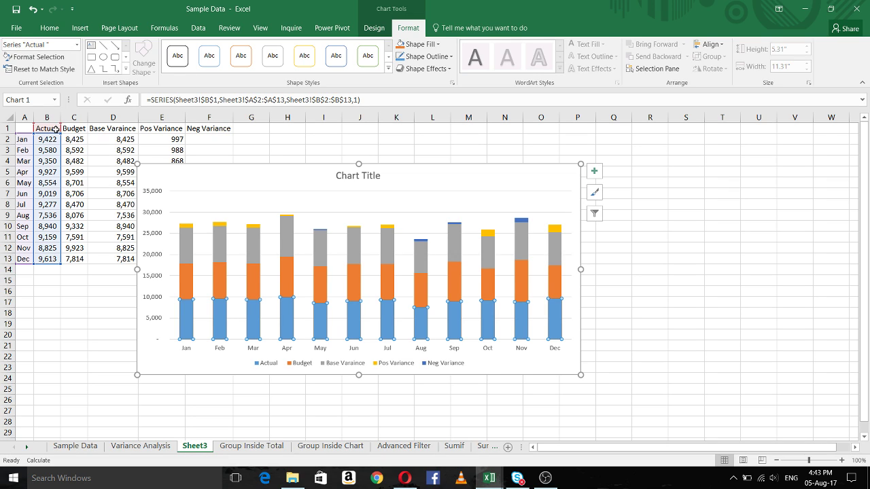
left_click(46, 57)
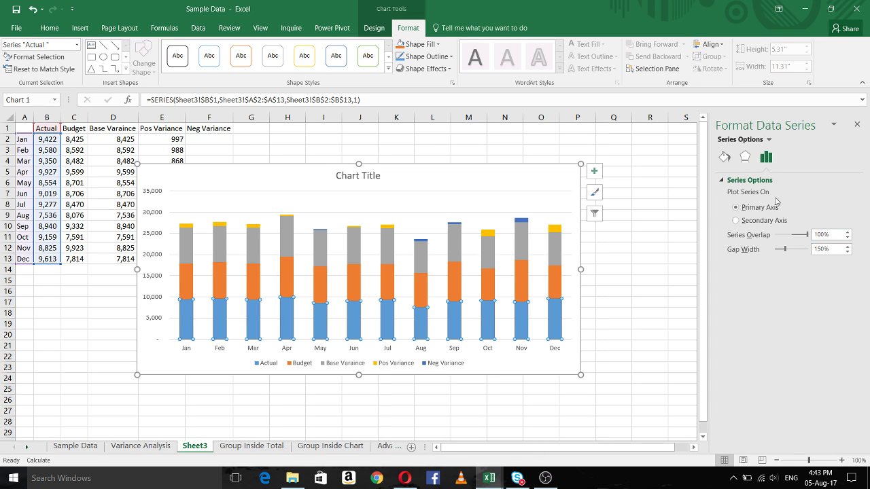
left_click(736, 221)
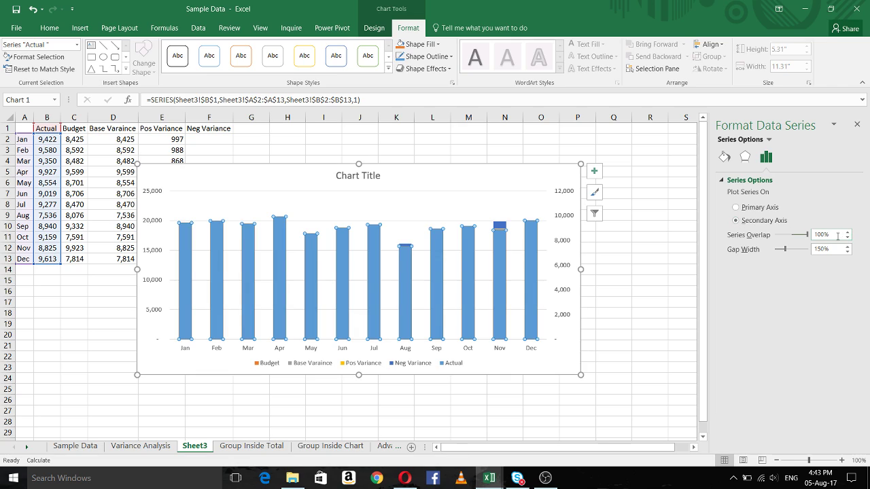
Set the Actual series' overlap to 0% and its gap width to 30%
left_click(833, 235)
type("0")
left_click(835, 250)
type("30")
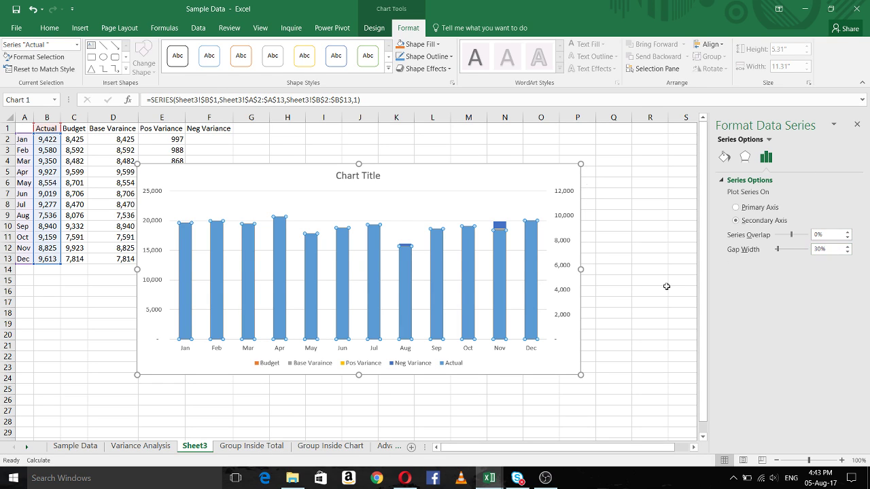
left_click(666, 288)
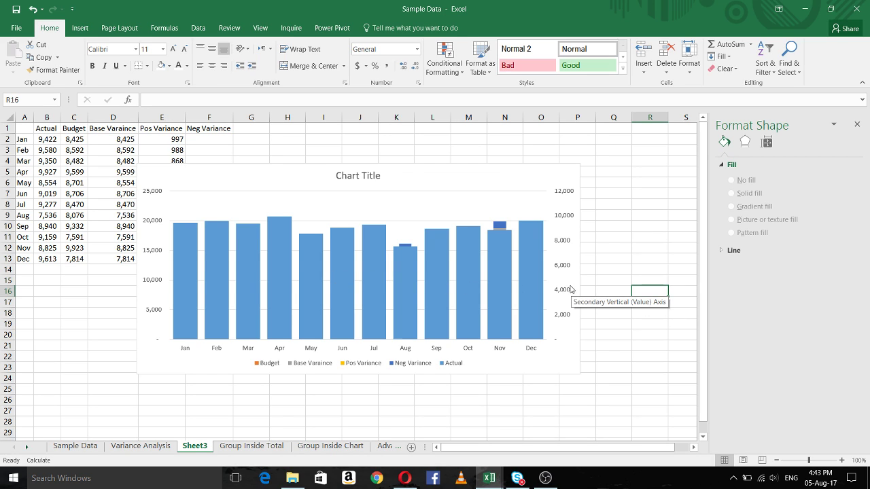
Plot the chart's Budget series on the secondary axis with 0% series overlap and 30% gap width
left_click(485, 176)
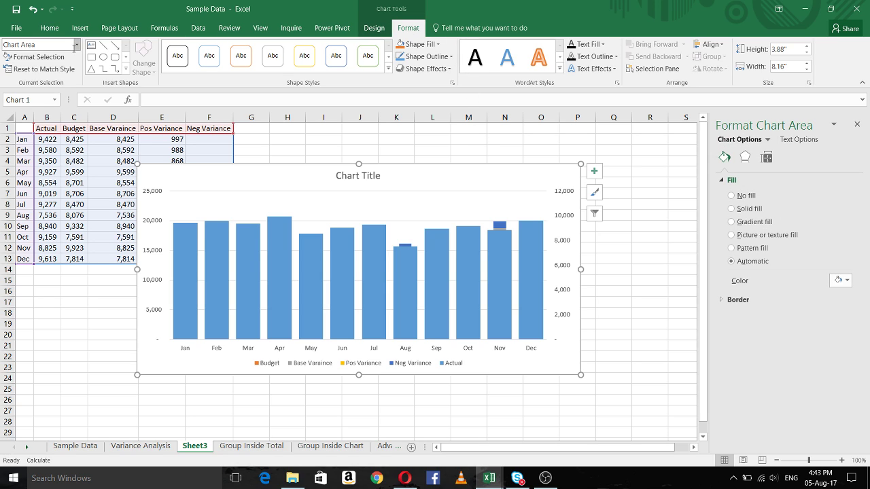
left_click(76, 44)
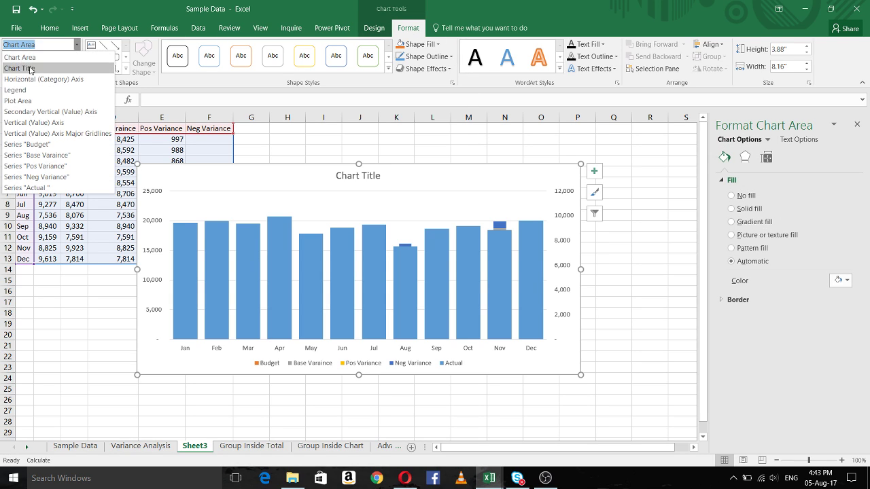
left_click(35, 144)
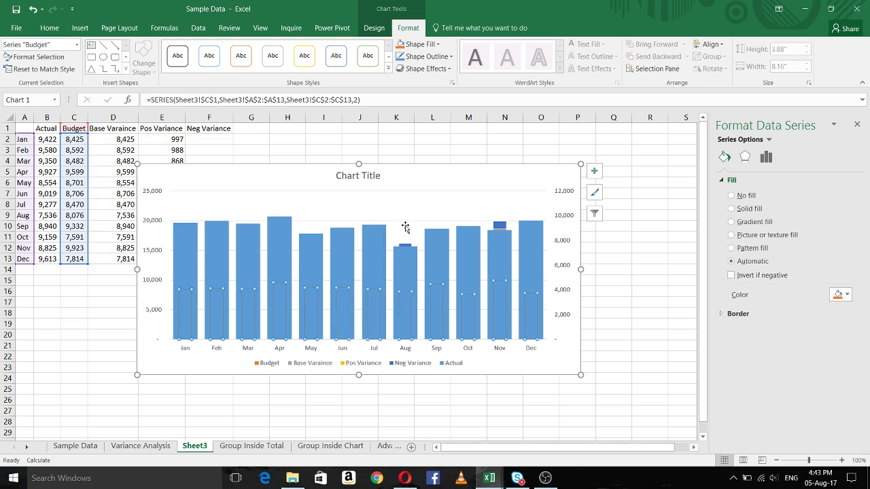
left_click(37, 57)
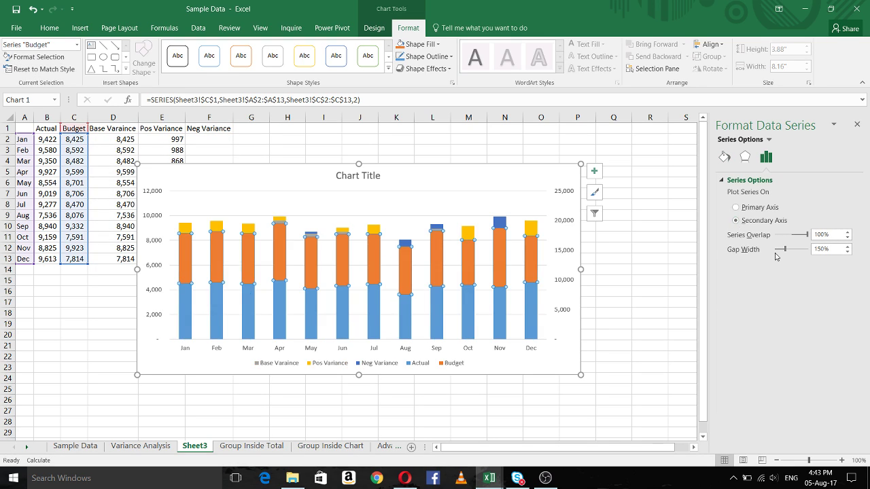
left_click_drag(836, 237, 804, 243)
type("3")
key("Tab")
type("30")
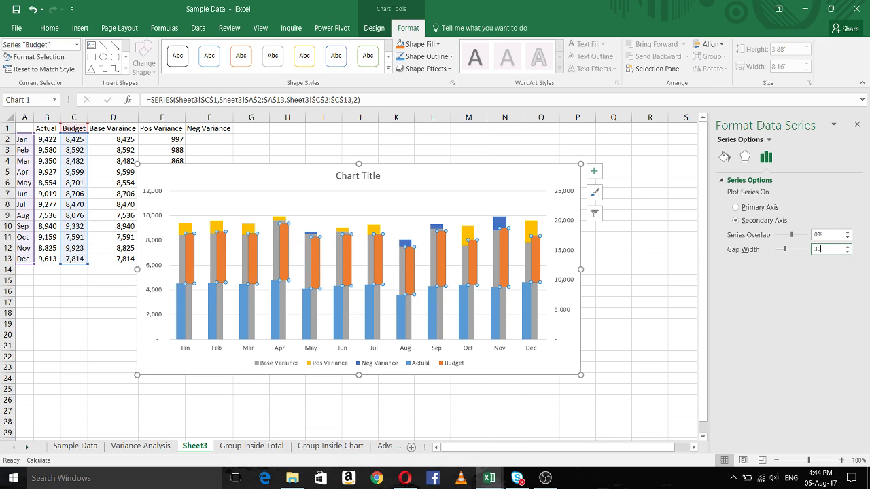
left_click(653, 279)
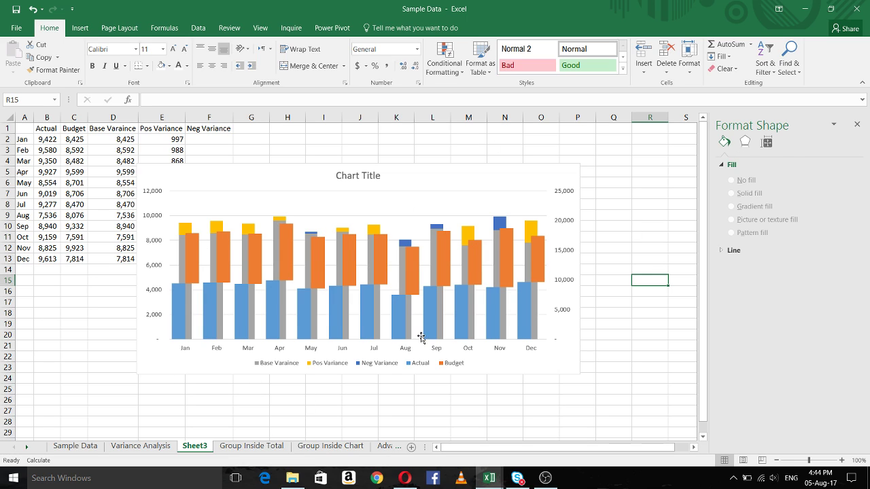
Change the chart type of the Actual and Budget series to Clustered Column in the custom combination
left_click(545, 177)
left_click(369, 29)
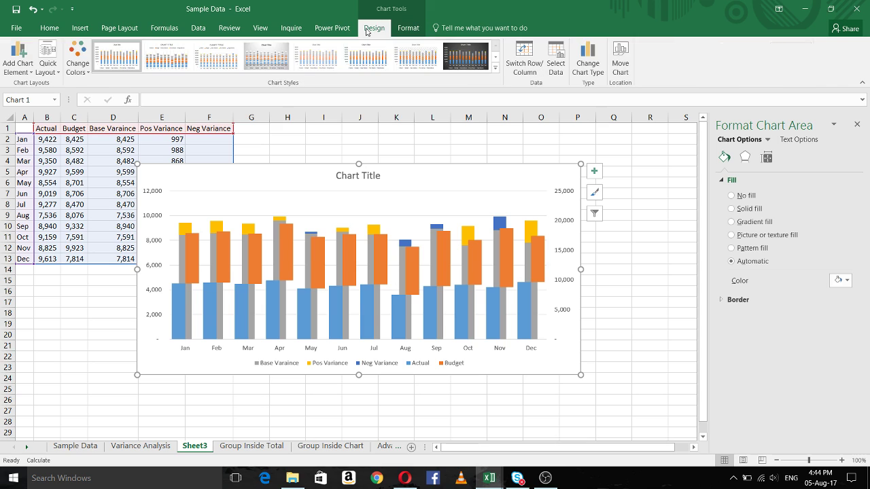
left_click(588, 59)
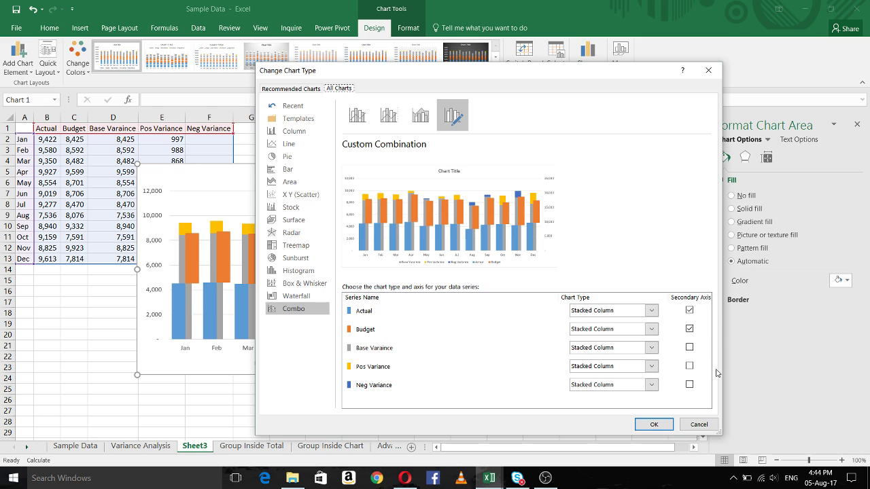
left_click(653, 313)
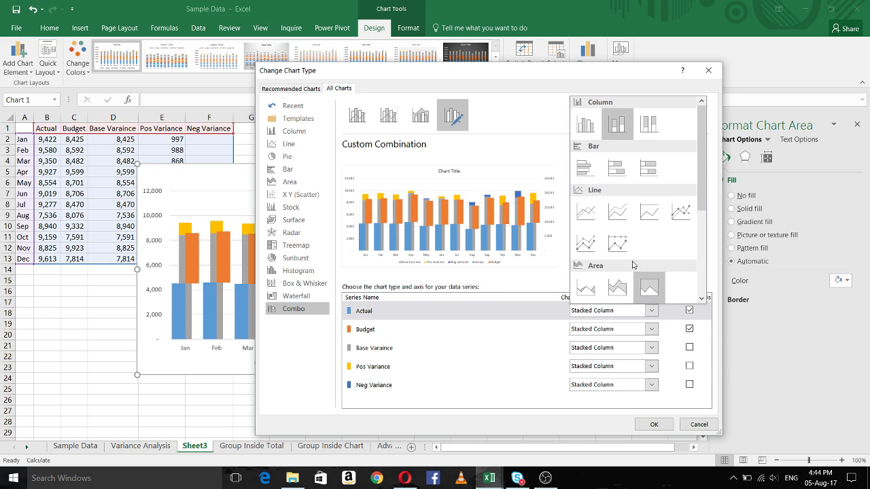
left_click(586, 125)
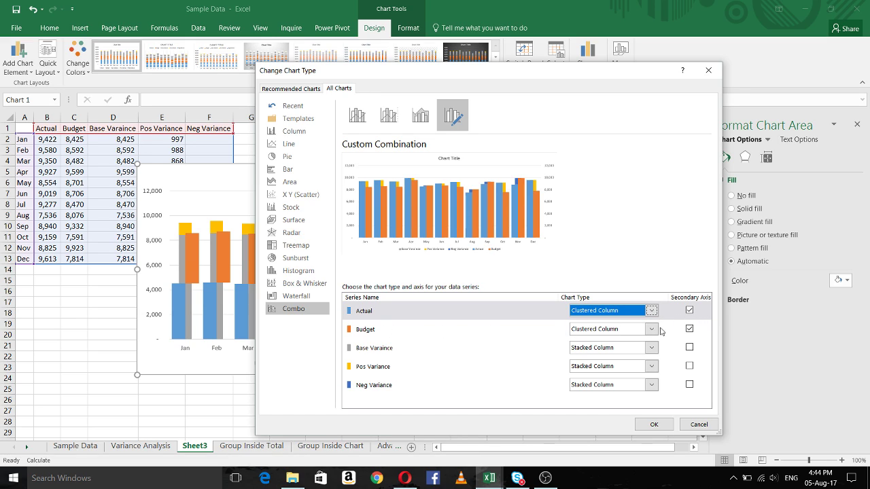
left_click(653, 425)
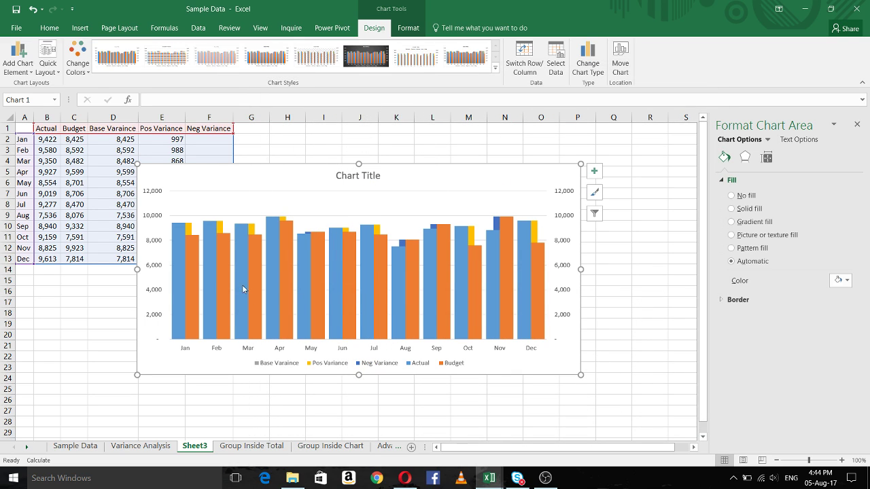
Consult the reference chart on the Variance Analysis sheet, and give Sheet3's Budget columns a solid light gold fill
left_click(172, 447)
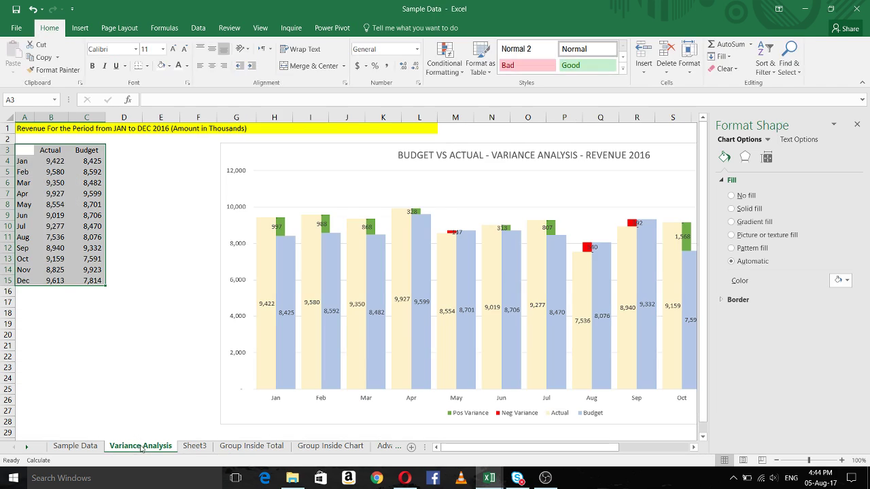
left_click(194, 445)
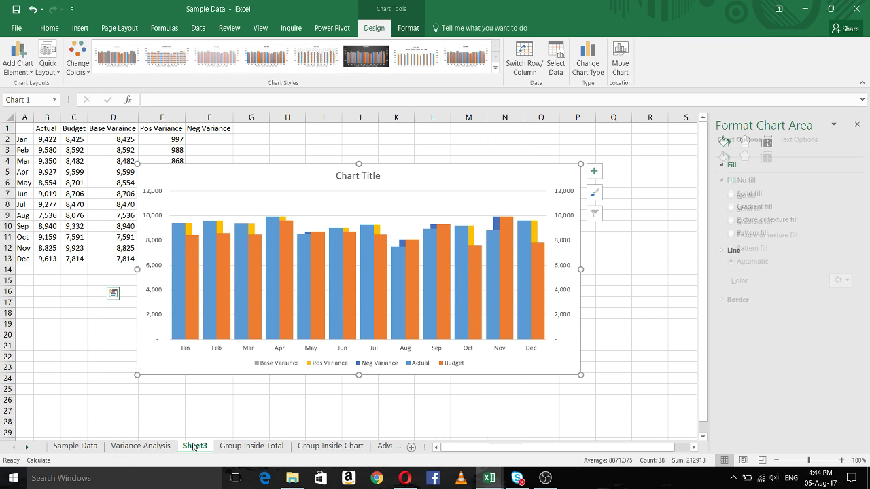
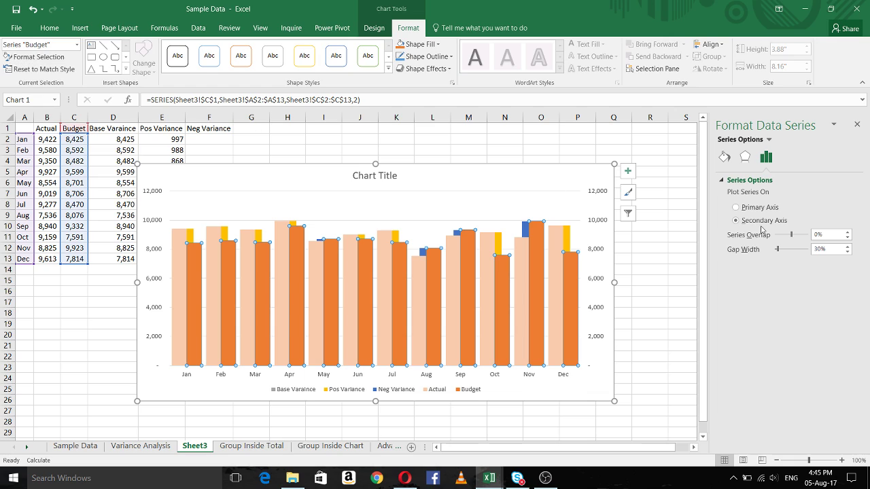
left_click(724, 157)
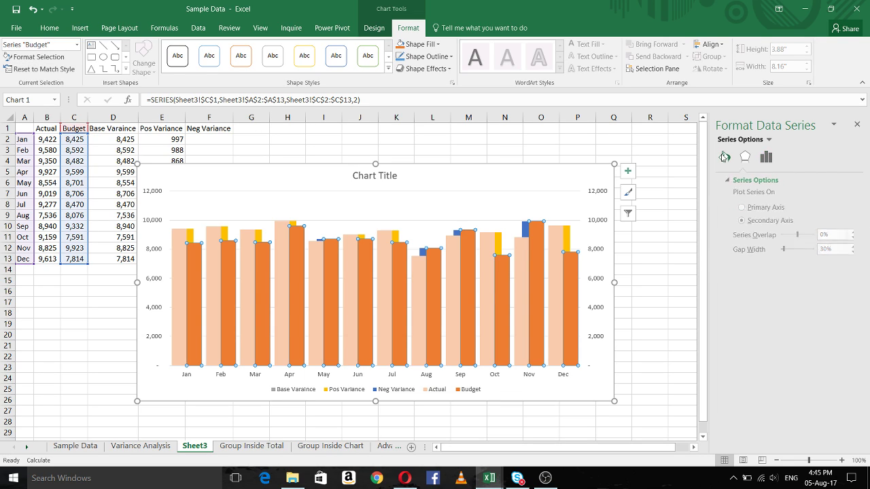
left_click(732, 209)
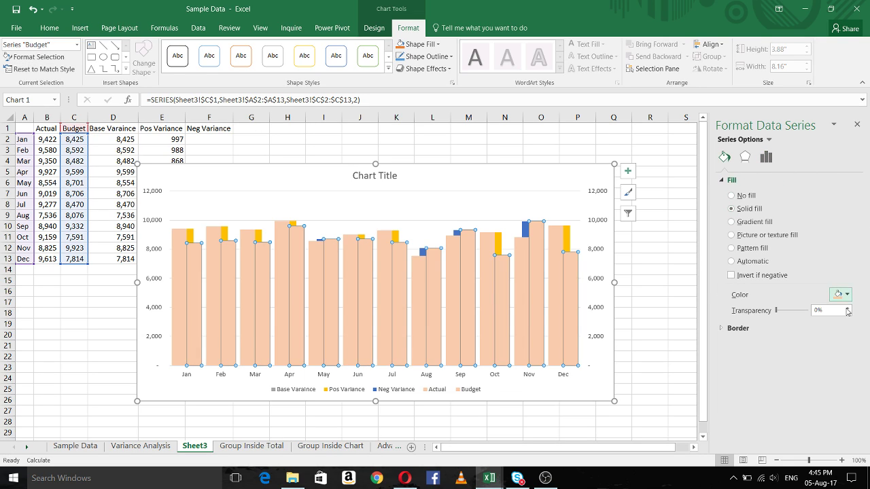
left_click(848, 296)
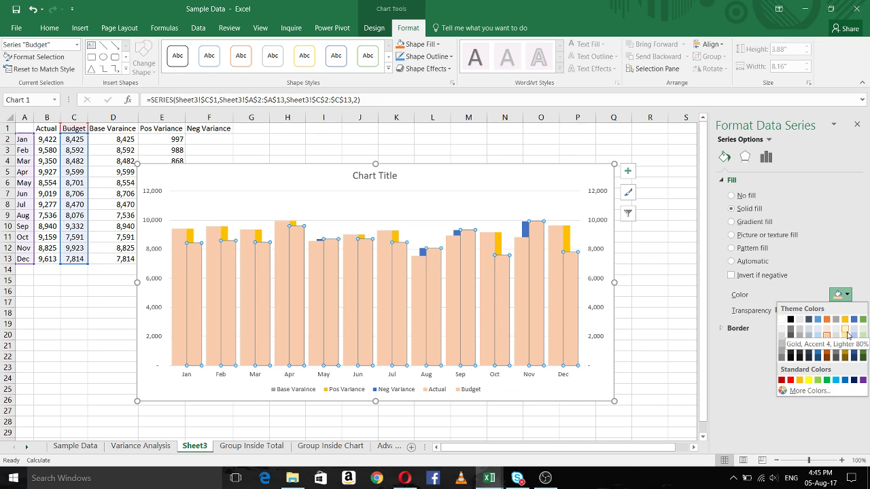
left_click(847, 336)
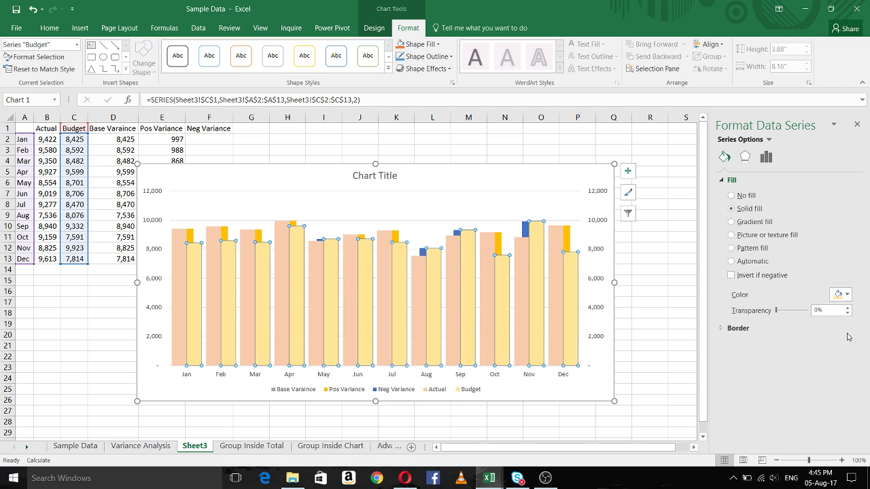
left_click(661, 339)
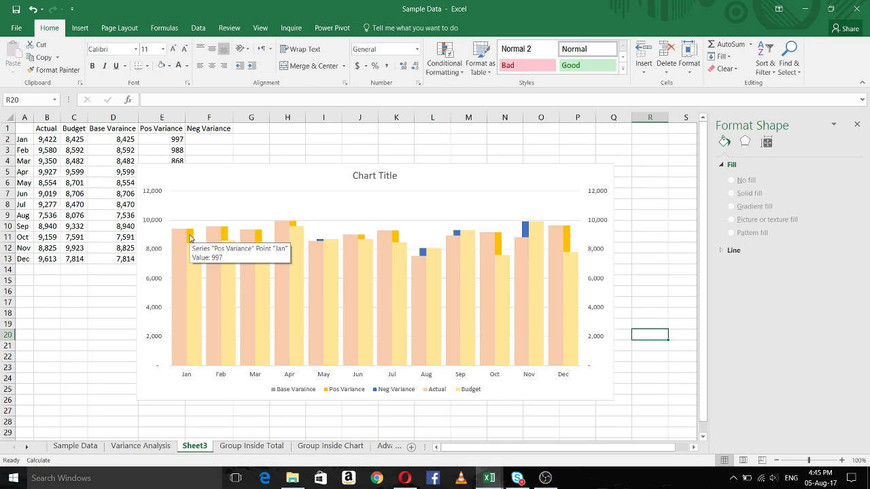
Fill the chart's Pos Variance series with the solid green theme color
left_click(192, 238)
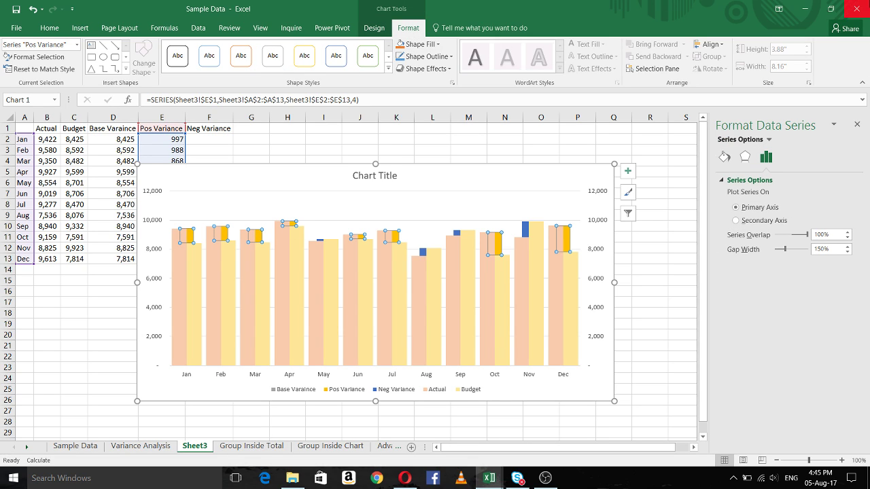
left_click(78, 44)
left_click(77, 44)
left_click(724, 157)
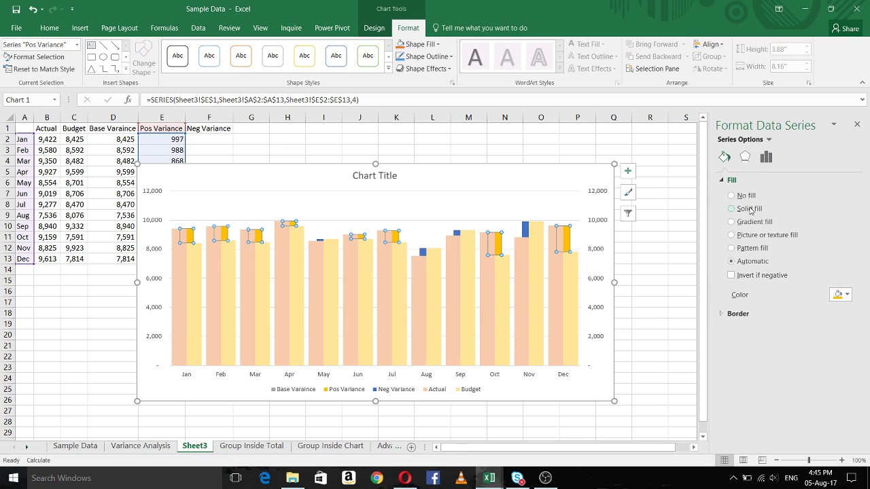
left_click(749, 208)
left_click(848, 294)
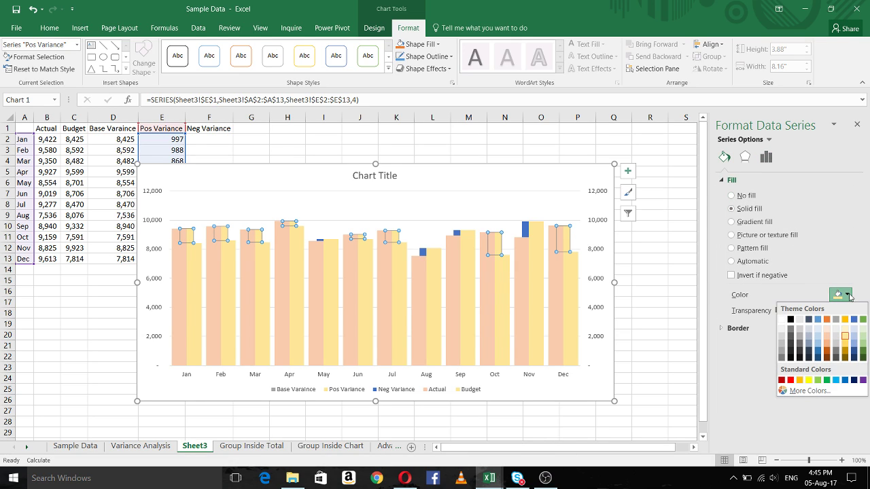
left_click(862, 319)
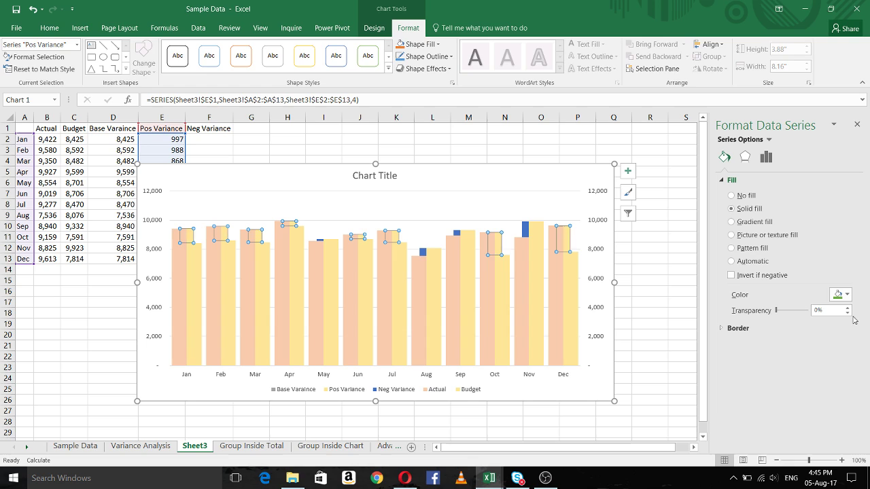
left_click(660, 283)
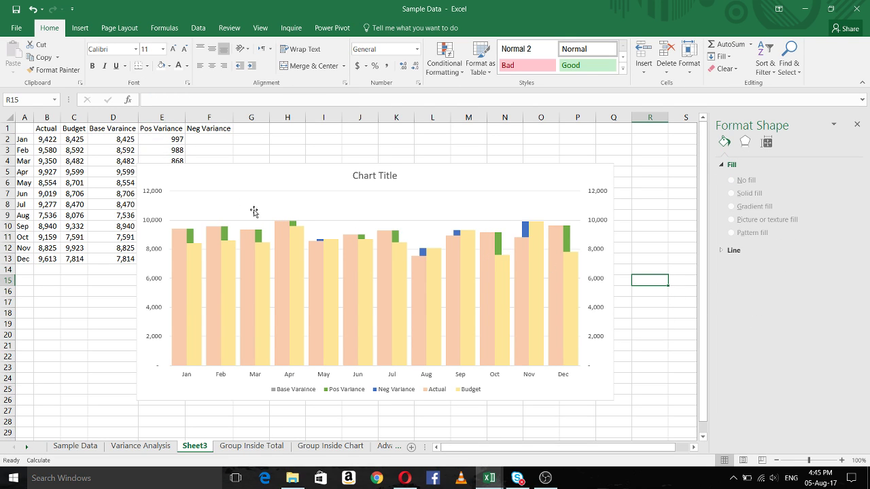
Fill the chart's Neg Variance series with solid standard red
left_click(527, 235)
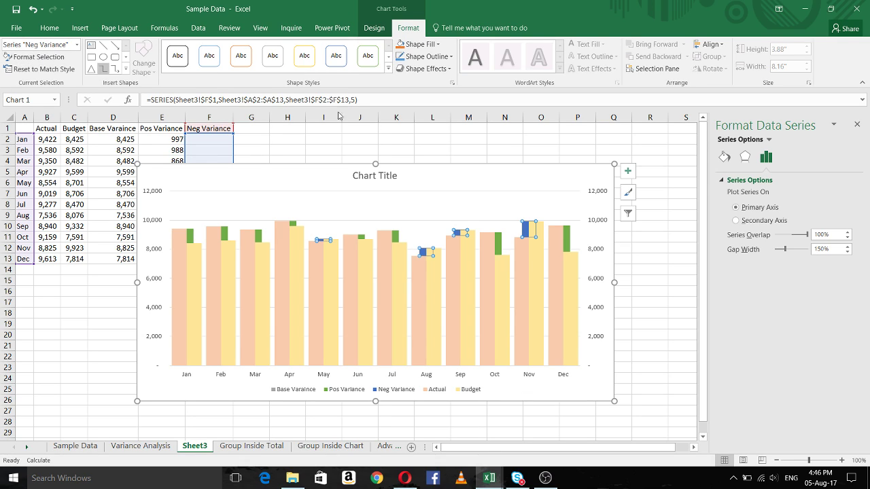
left_click(724, 157)
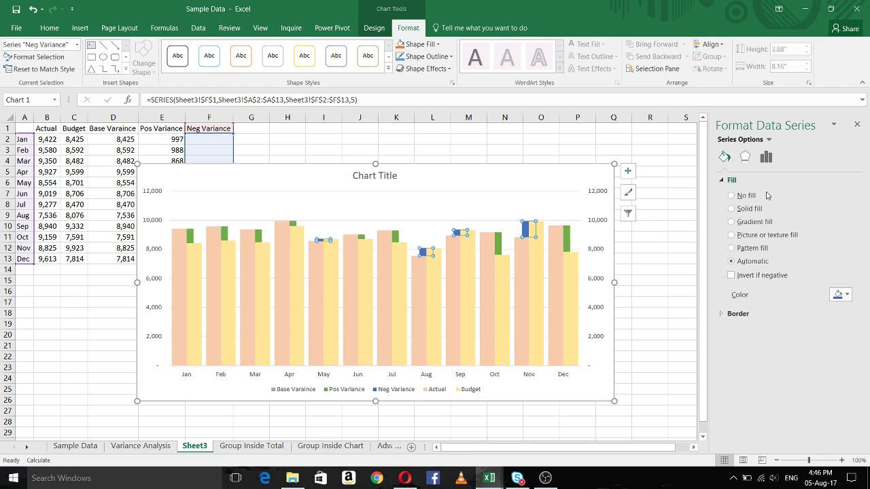
left_click(756, 210)
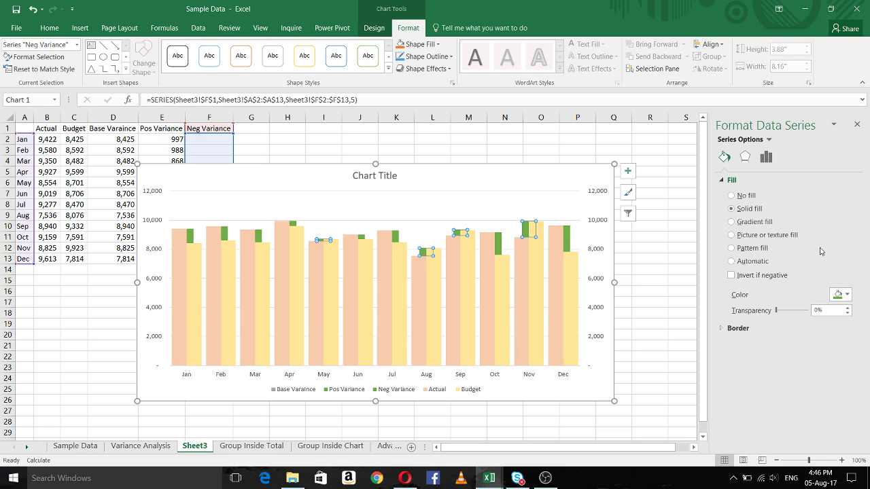
left_click(847, 295)
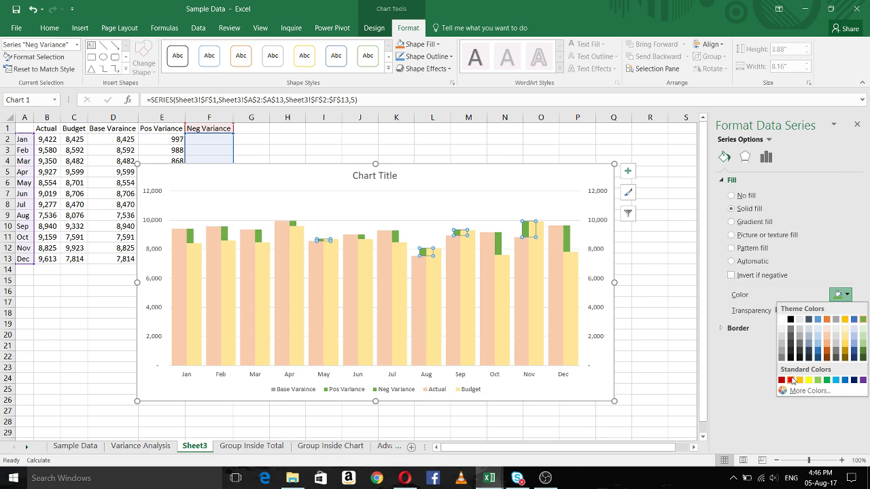
left_click(792, 380)
left_click(649, 302)
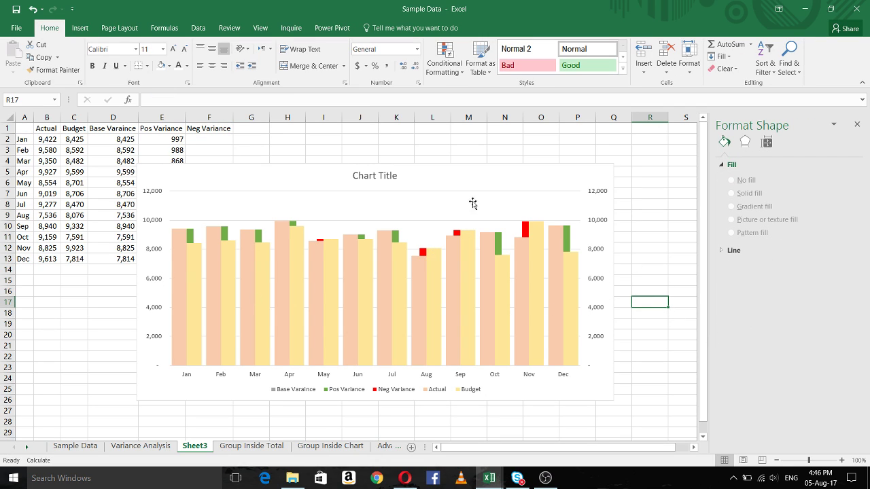
Remove the gridlines from the chart
left_click(573, 167)
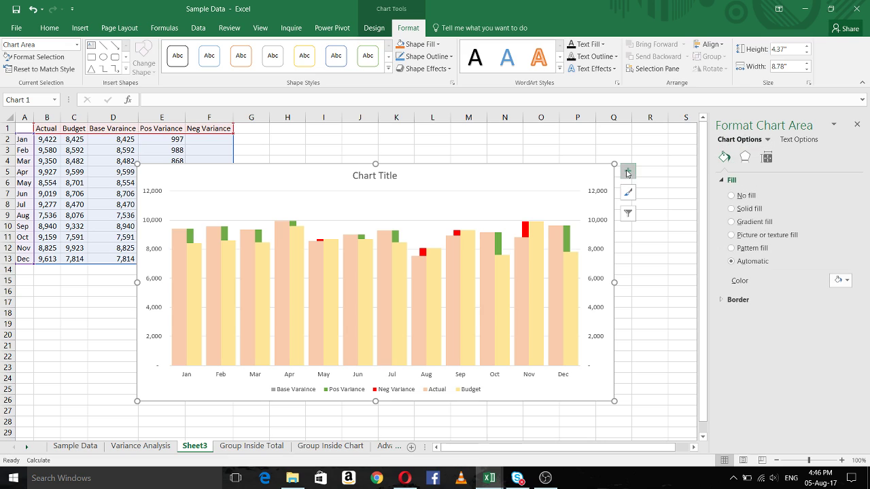
left_click(627, 172)
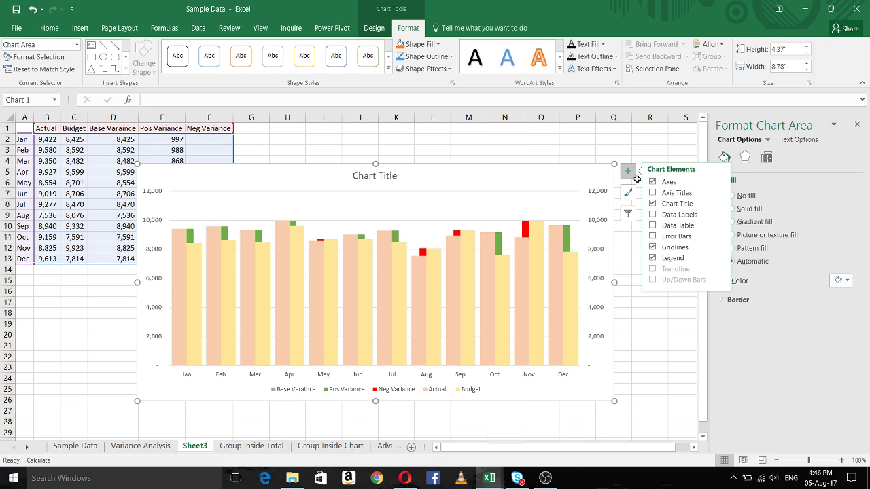
left_click(653, 247)
left_click(660, 314)
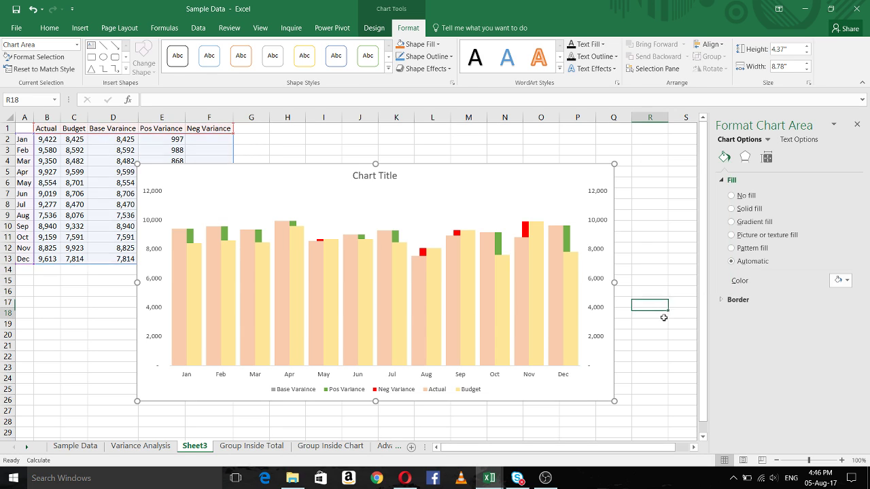
Replace the chart title with "J K Studios Revenue 2016 - Budget Vs Actual"
left_click(374, 175)
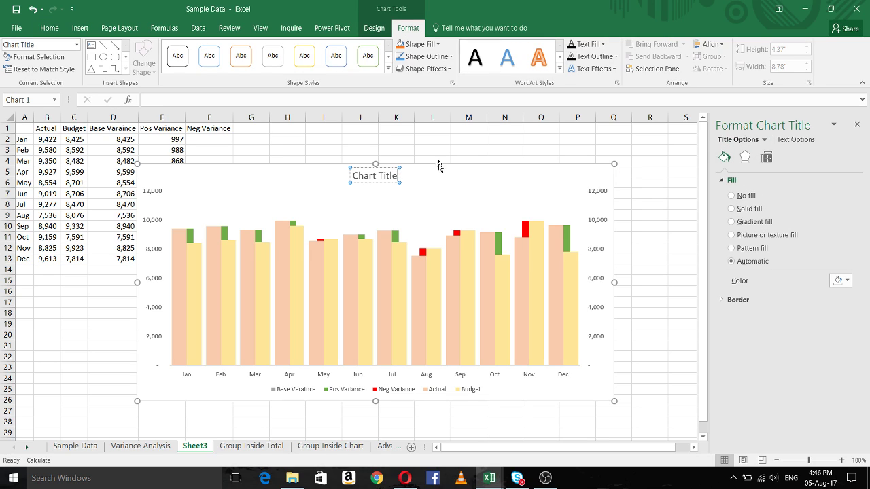
key("BackSpace")
key("BackSpace")
key("BackSpace")
key("BackSpace")
key("BackSpace")
key("BackSpace")
key("BackSpace")
key("BackSpace")
key("BackSpace")
key("BackSpace")
key("BackSpace")
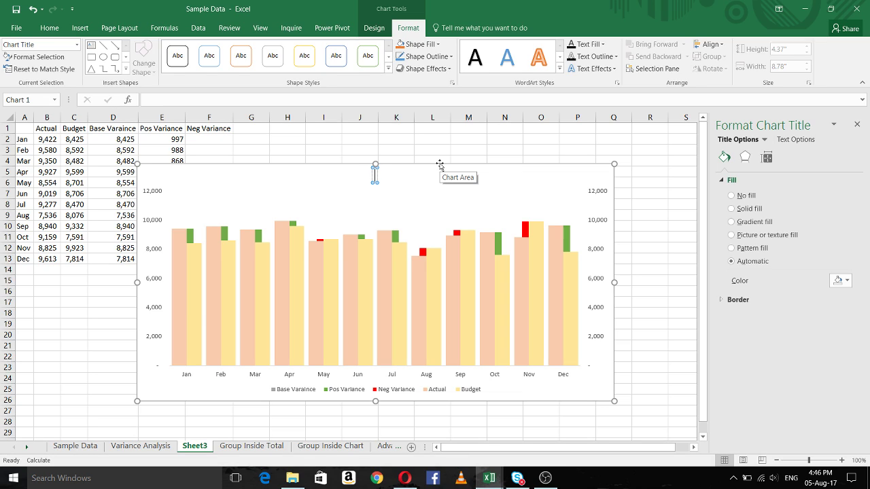
type("J K Studios")
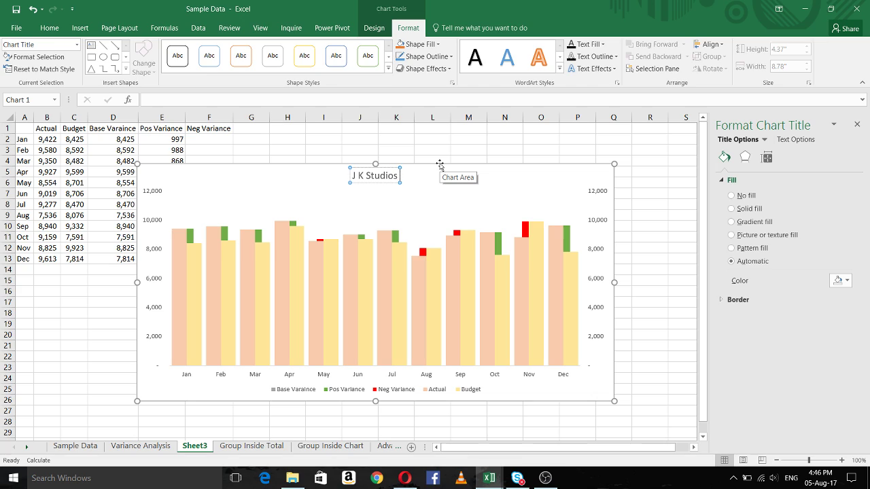
type(" Reven")
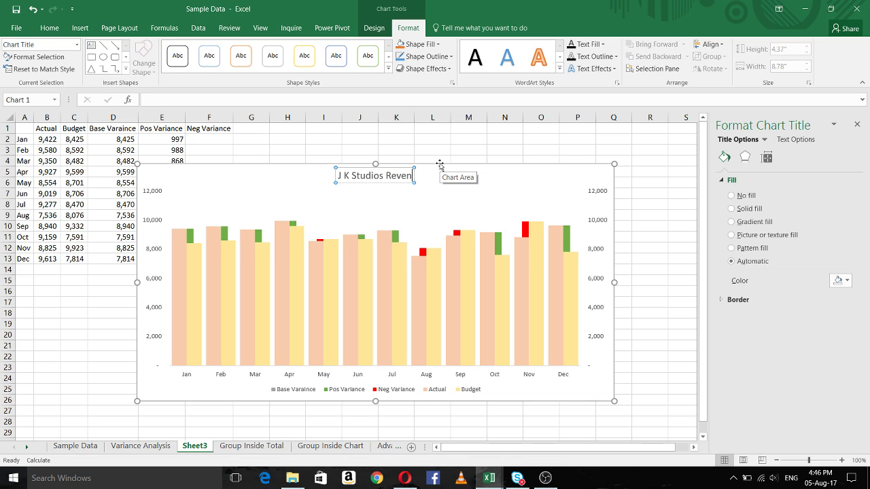
type("ue 20")
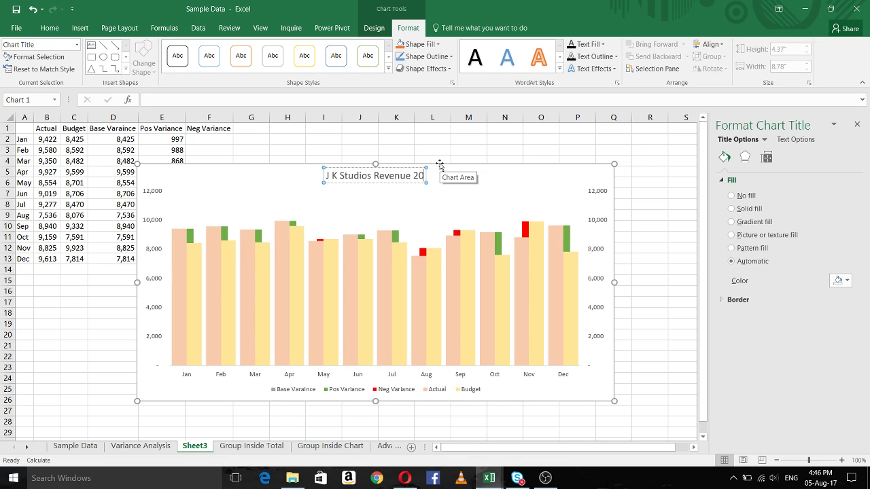
type("16 -")
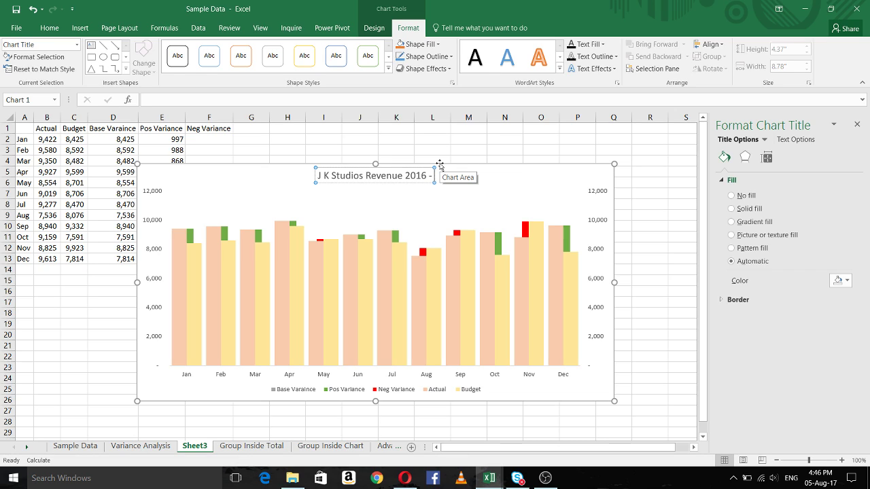
type(" Budg")
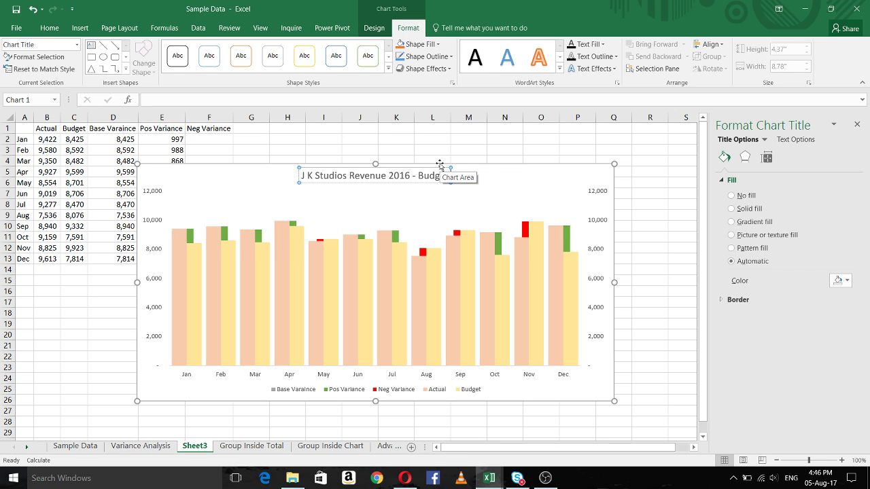
type("et")
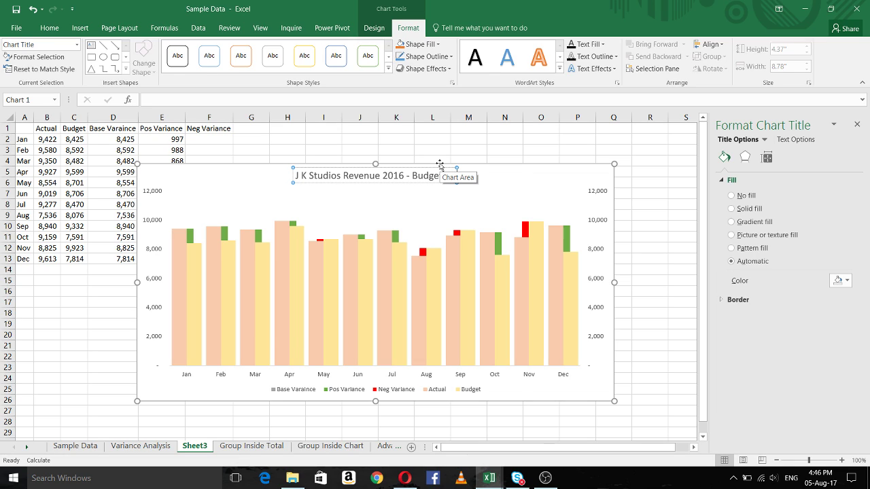
type(" Vs")
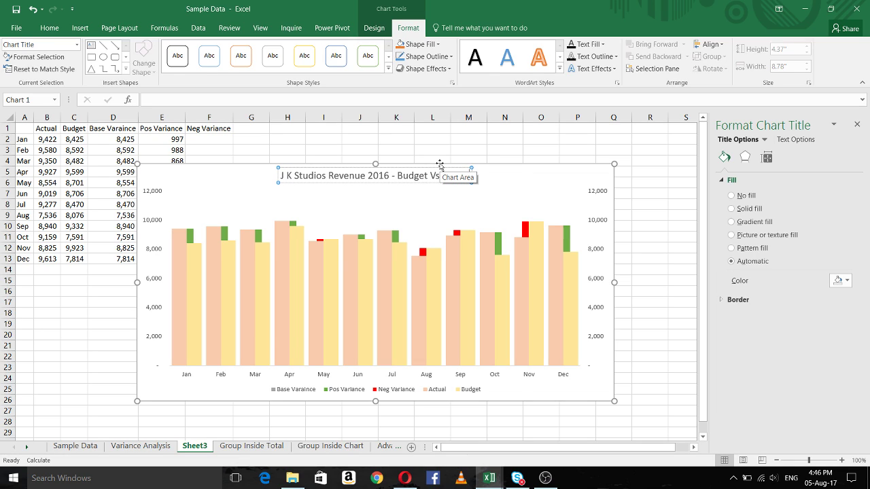
type(" Actual")
left_click(538, 139)
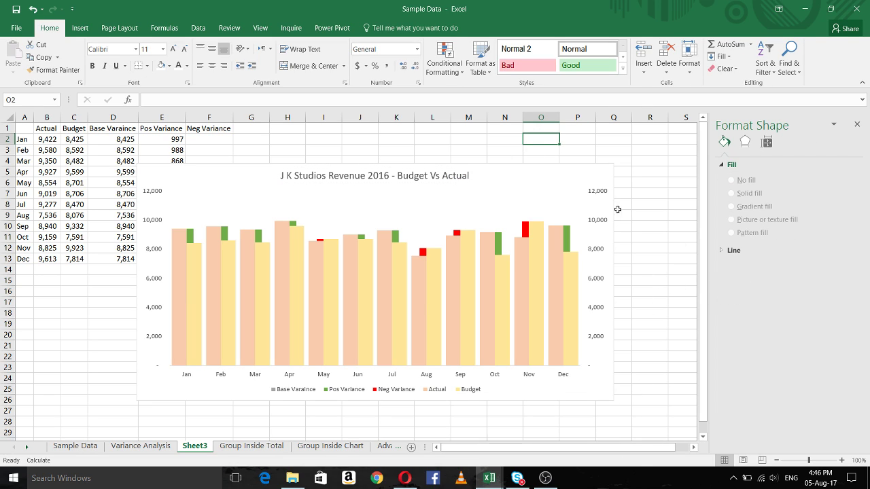
Add data labels to all series of the chart
left_click(598, 170)
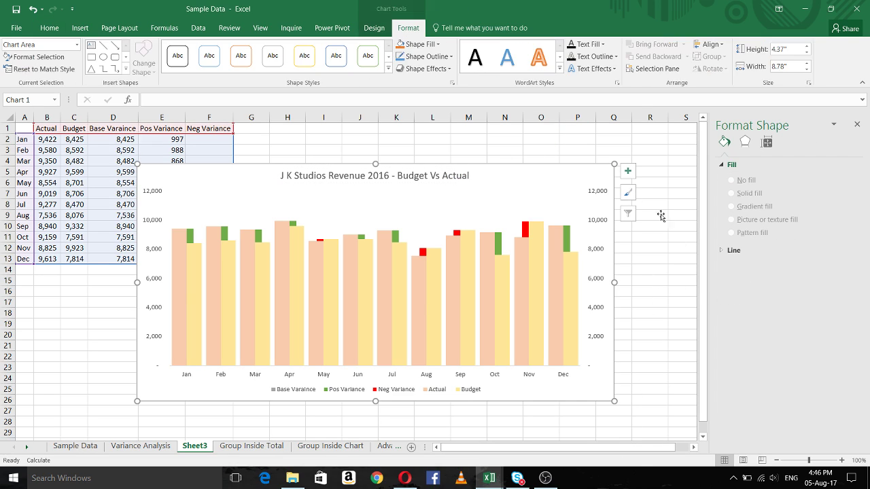
left_click(628, 171)
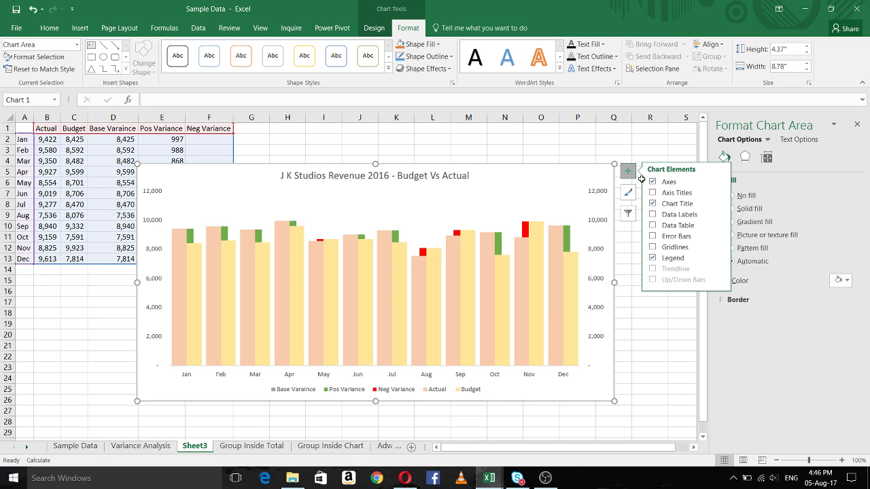
left_click(653, 214)
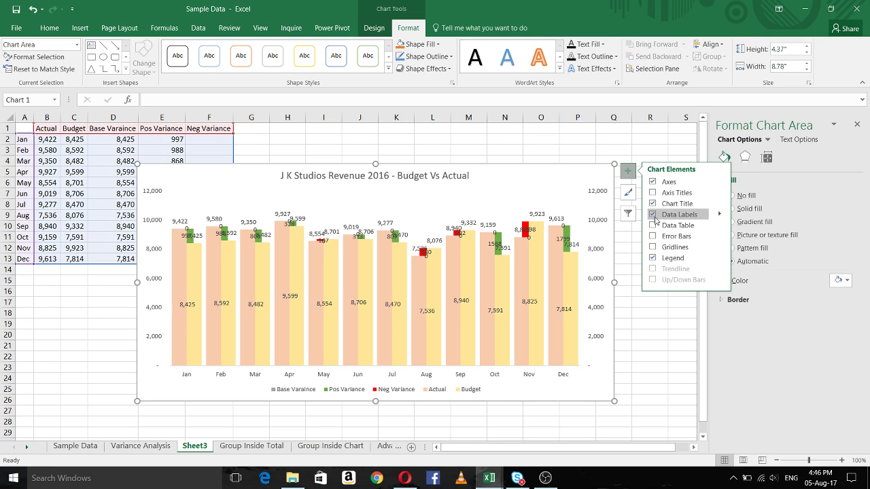
left_click(650, 324)
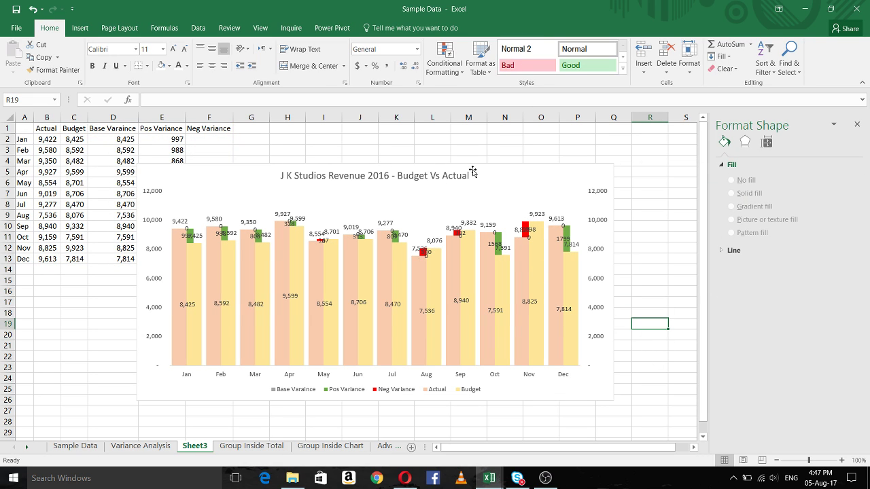
Move the chart clear of the data table, and check the Neg Variance data labels and the formulas in column F
left_click_drag(471, 170, 576, 153)
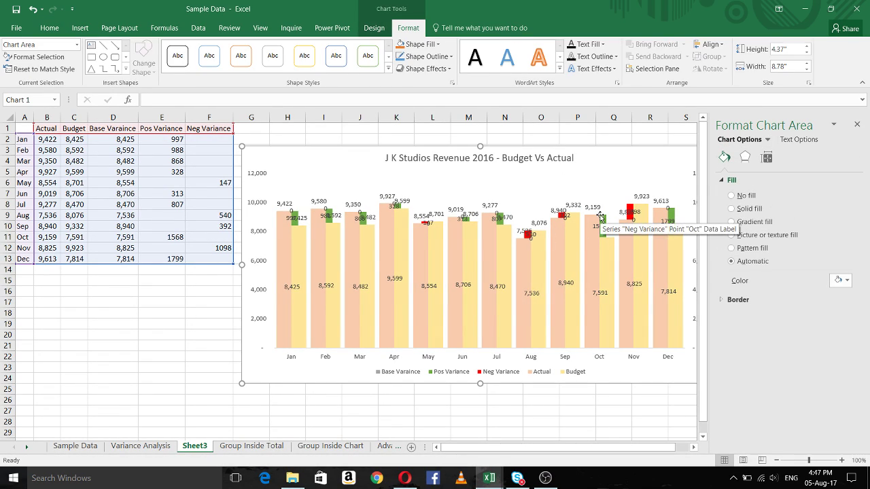
left_click(601, 216)
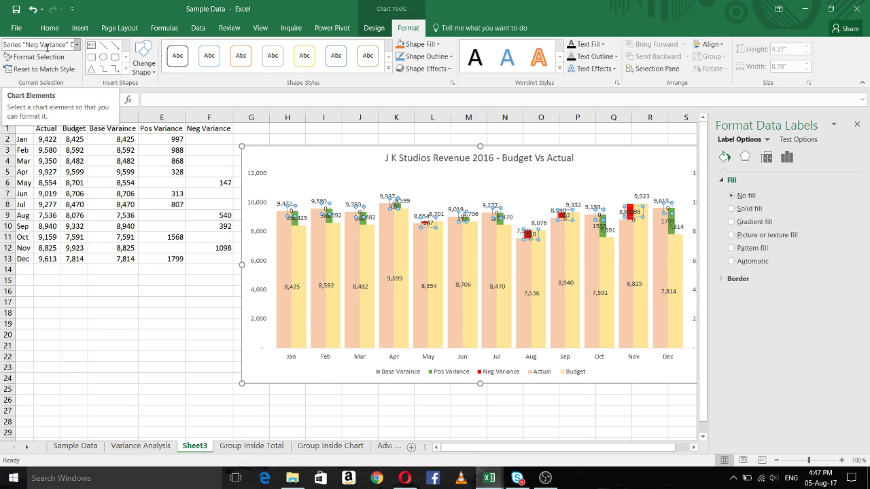
left_click(346, 128)
left_click(203, 141)
left_click(208, 150)
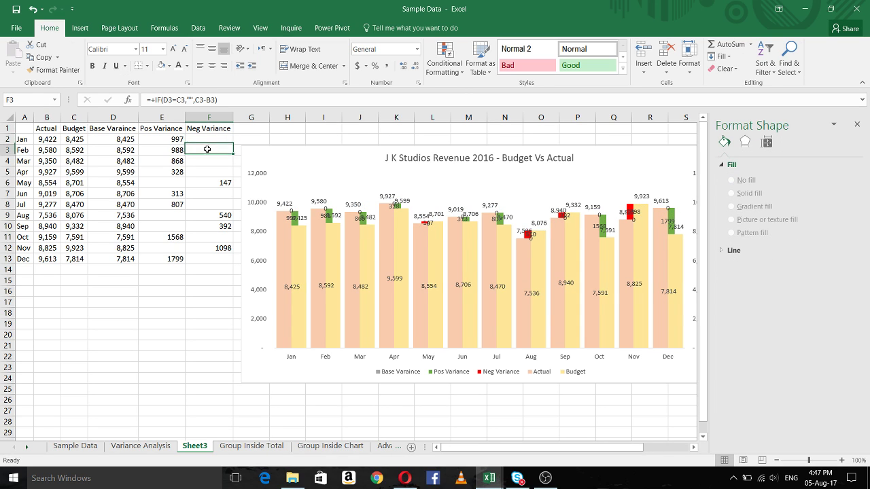
left_click(207, 160)
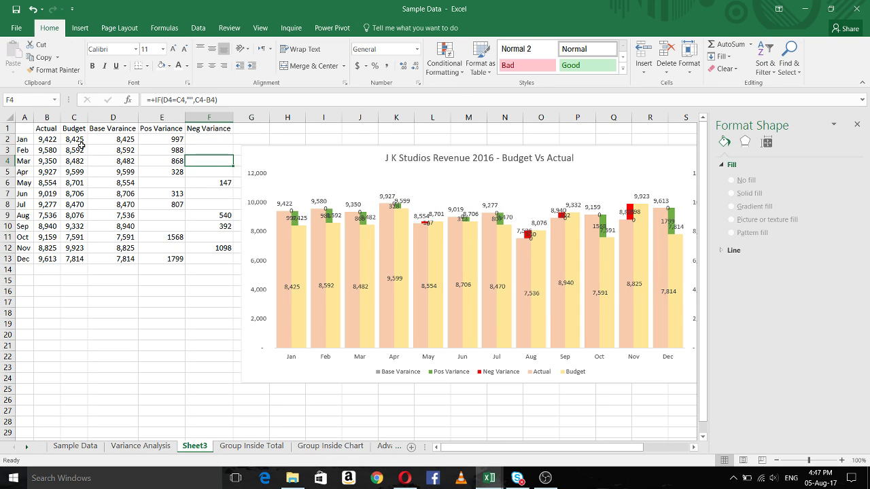
Format the variance values in D2:F13 with comma style and no decimal places
left_click_drag(119, 139, 208, 260)
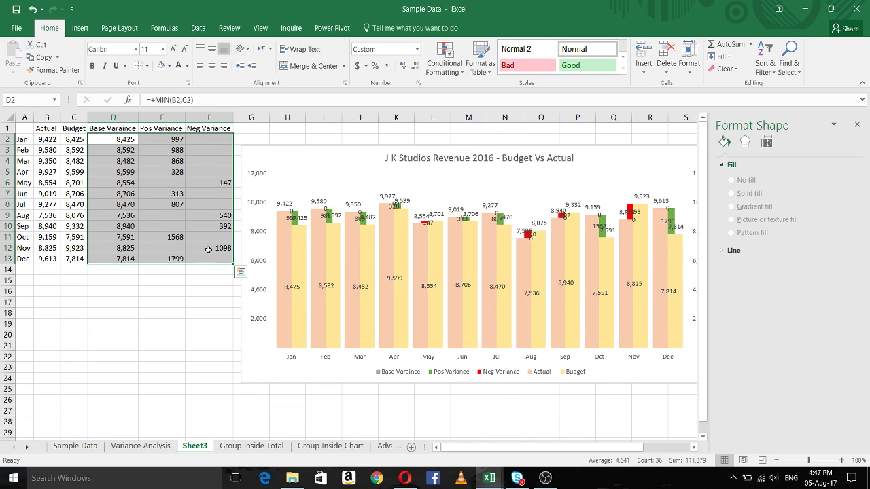
left_click(386, 65)
left_click(415, 66)
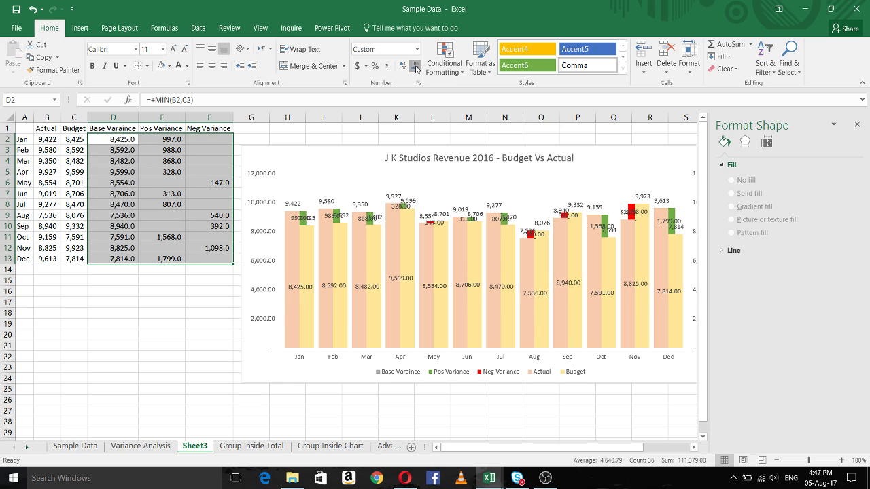
left_click(415, 66)
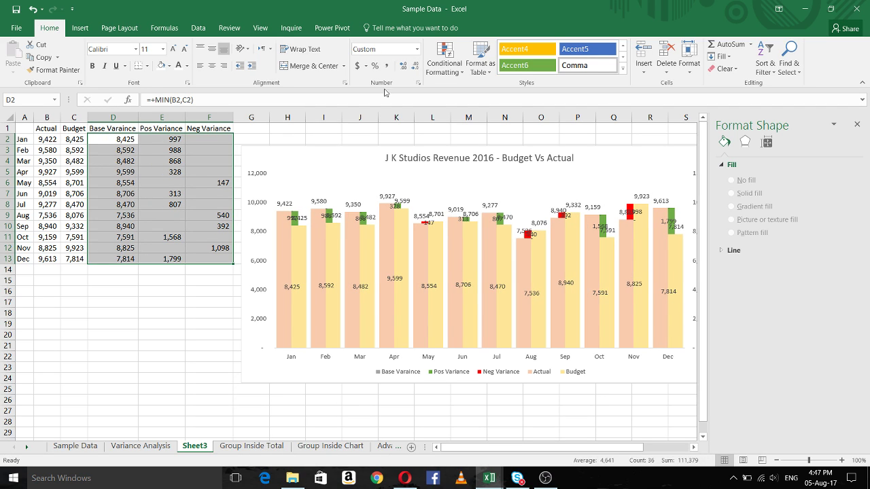
left_click(289, 132)
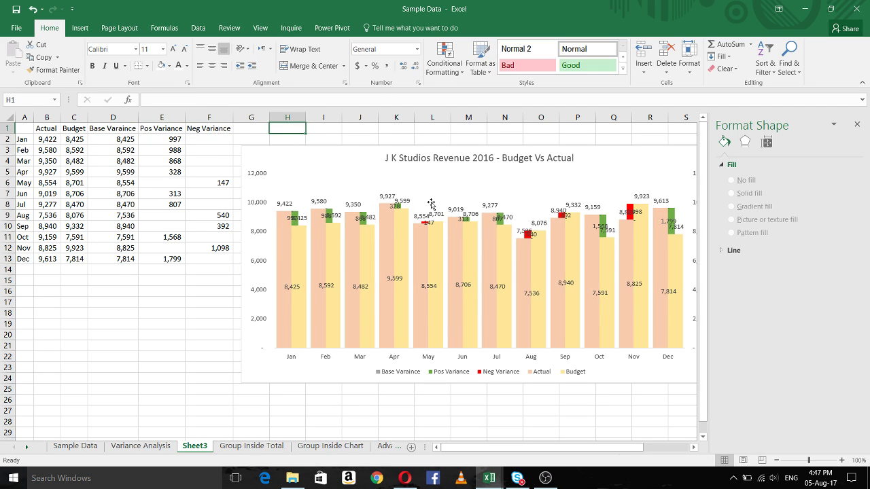
left_click(521, 152)
left_click_drag(323, 151, 421, 155)
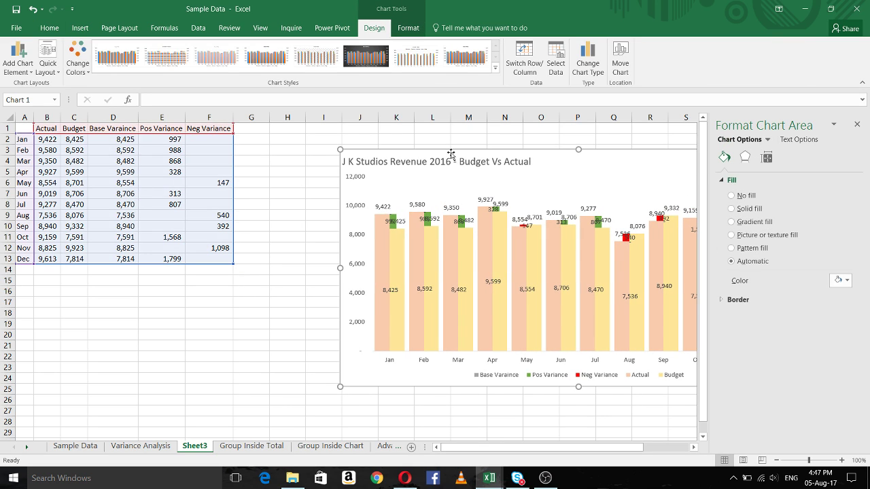
key("ctrl+z")
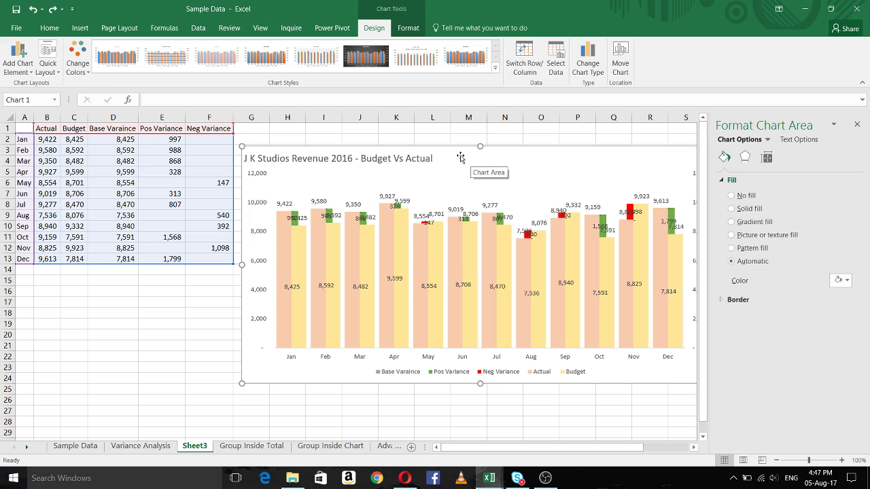
left_click(460, 158)
left_click(322, 157)
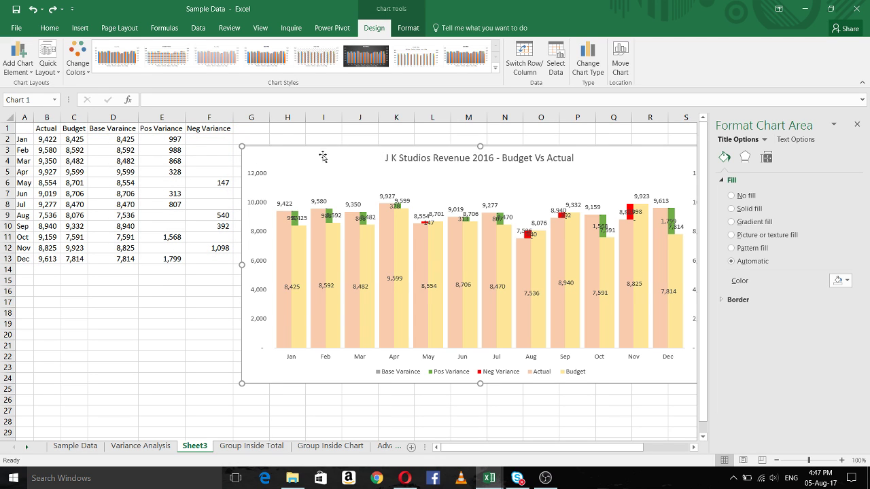
Move the chart down and left over columns B to O, starting around row 9, so its full width fits in view
left_click_drag(306, 150, 152, 223)
scroll(646, 254, "down", 4)
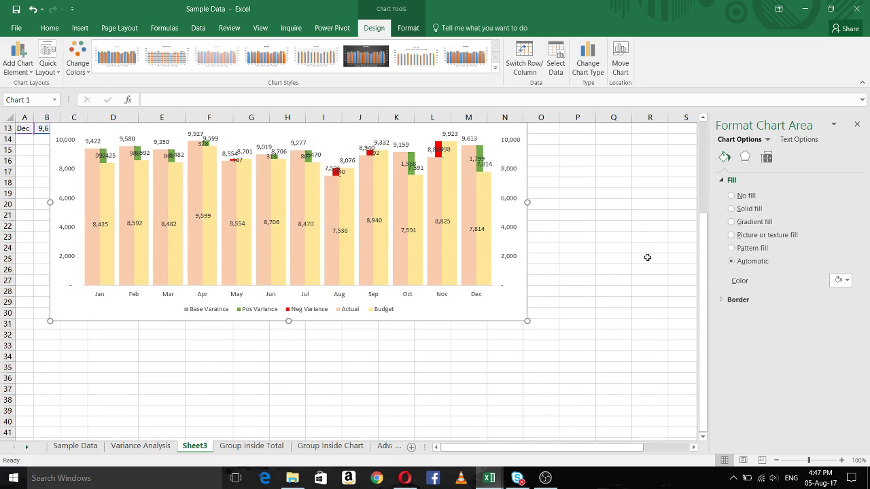
scroll(646, 254, "up", 2)
left_click(602, 279)
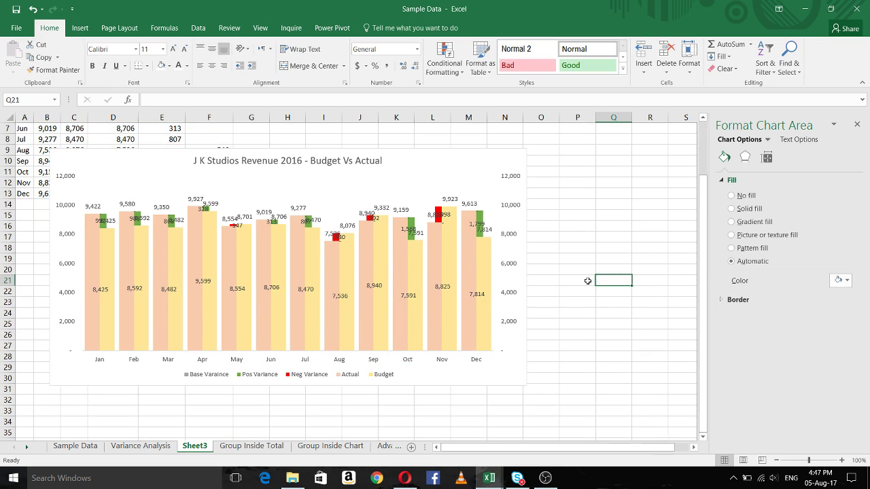
left_click(549, 301)
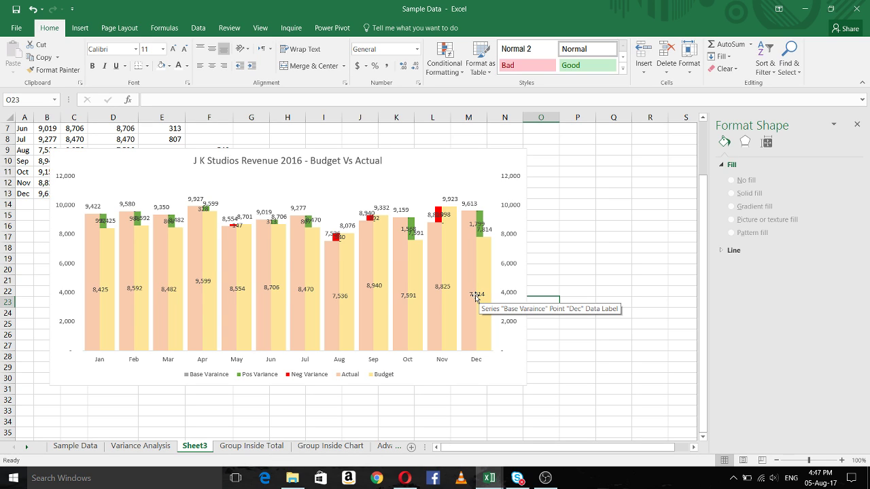
Delete the data labels of the base variance series
left_click(476, 297)
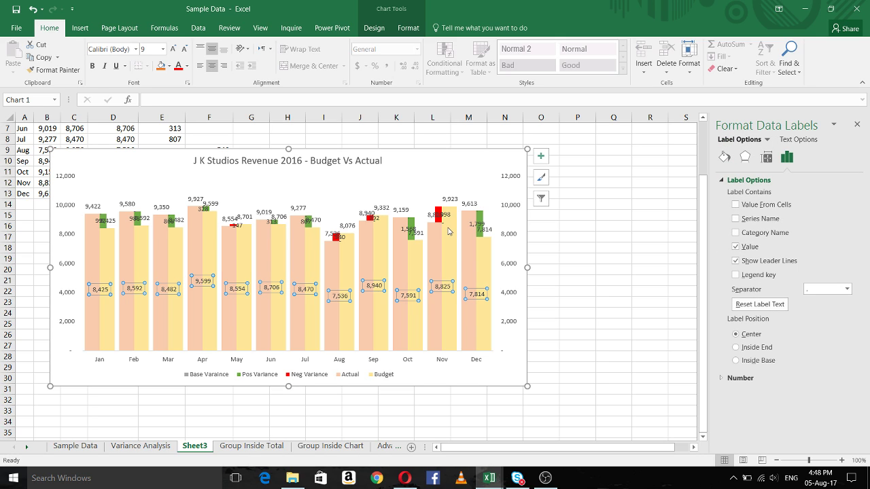
key("Delete")
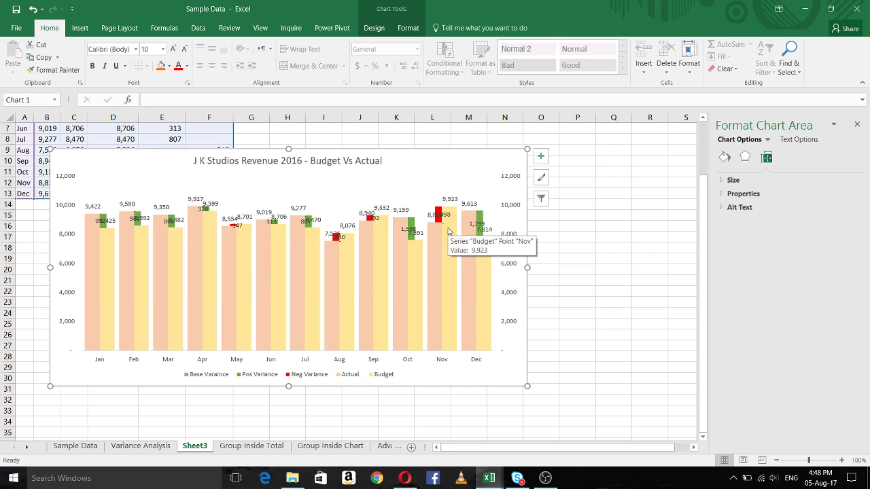
left_click(598, 303)
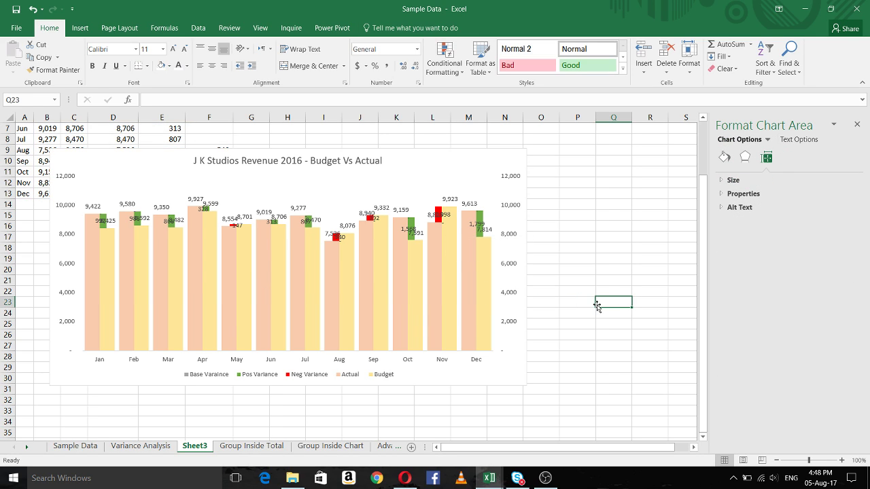
Set the label position of the Actual series' data labels to Center
left_click(475, 203)
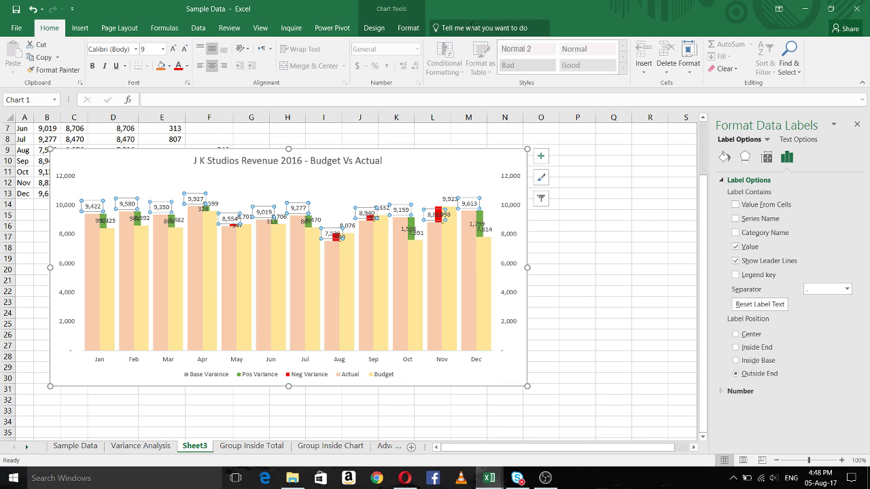
left_click(408, 28)
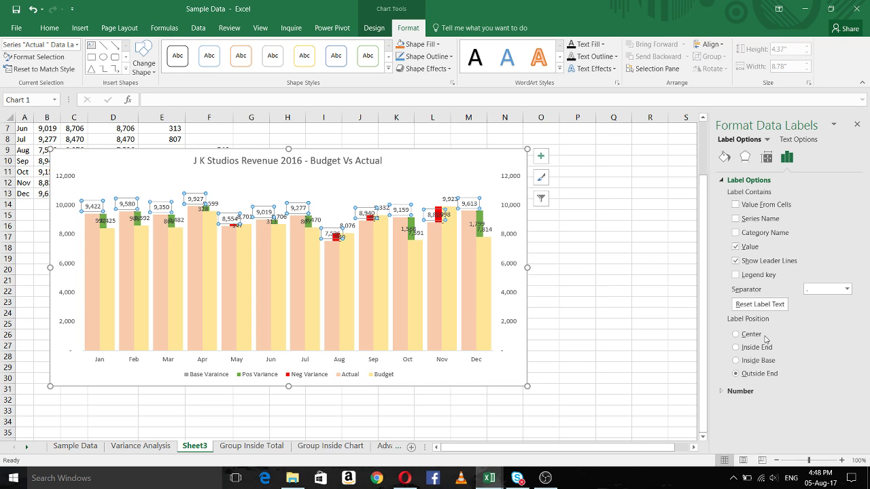
left_click(735, 334)
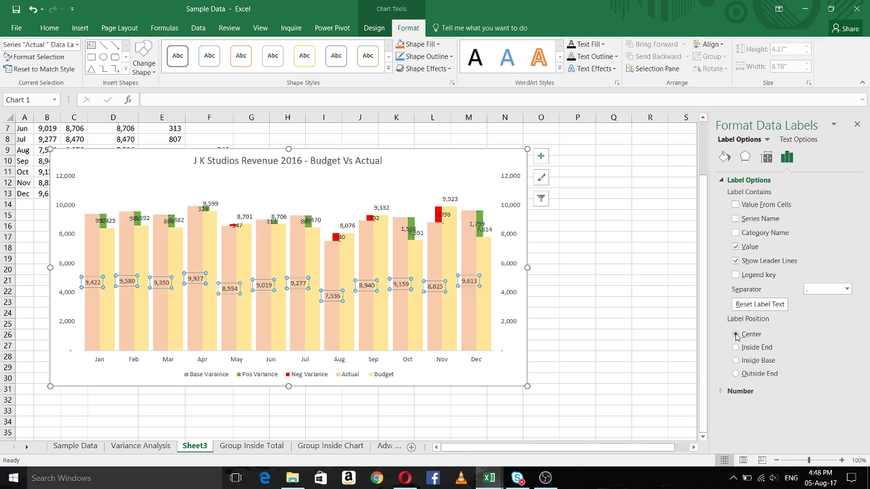
left_click(570, 302)
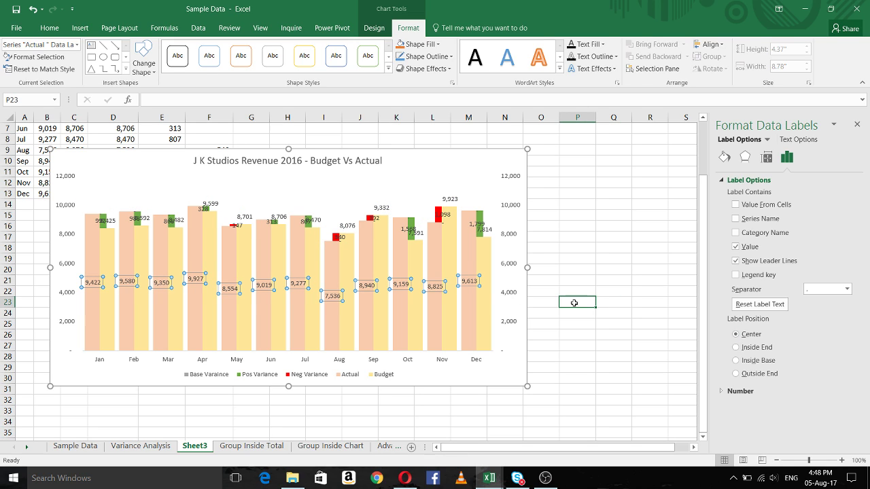
Set the label position of the Budget series' data labels to Center
left_click(491, 230)
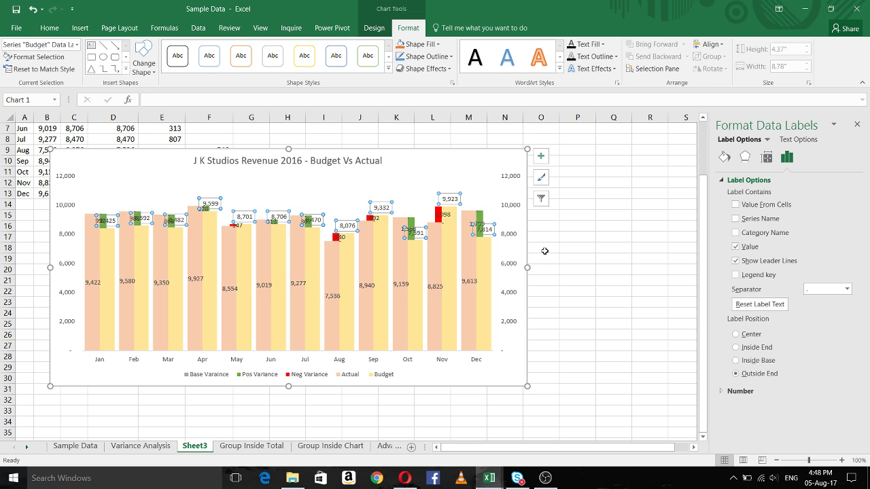
left_click(734, 333)
left_click(642, 335)
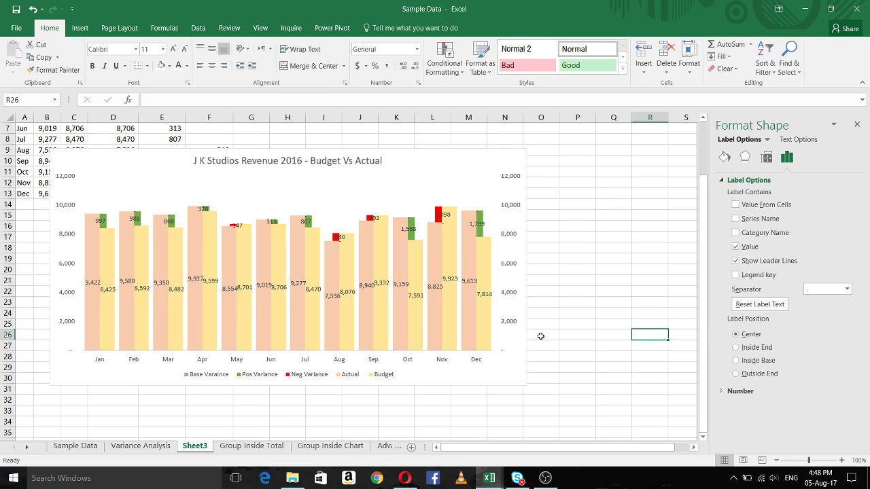
left_click(546, 373)
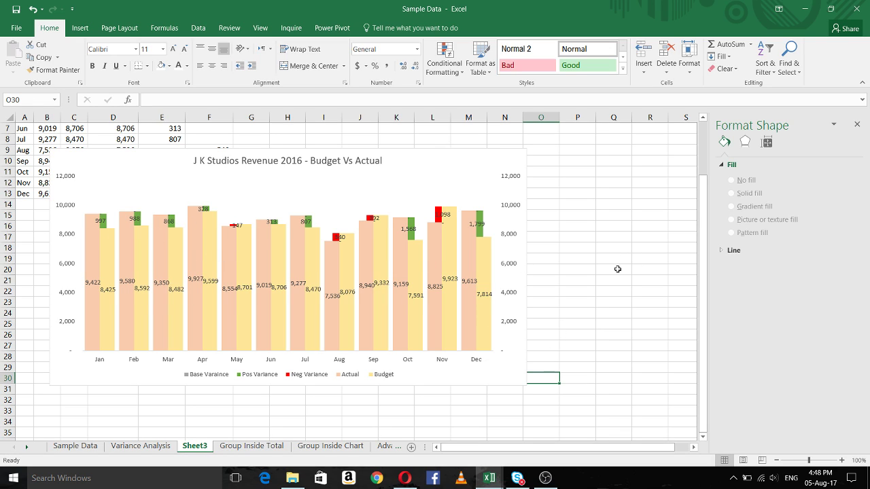
Format the Pos Variance series' data labels in bold, size 12, with a standard green font color
left_click(411, 229)
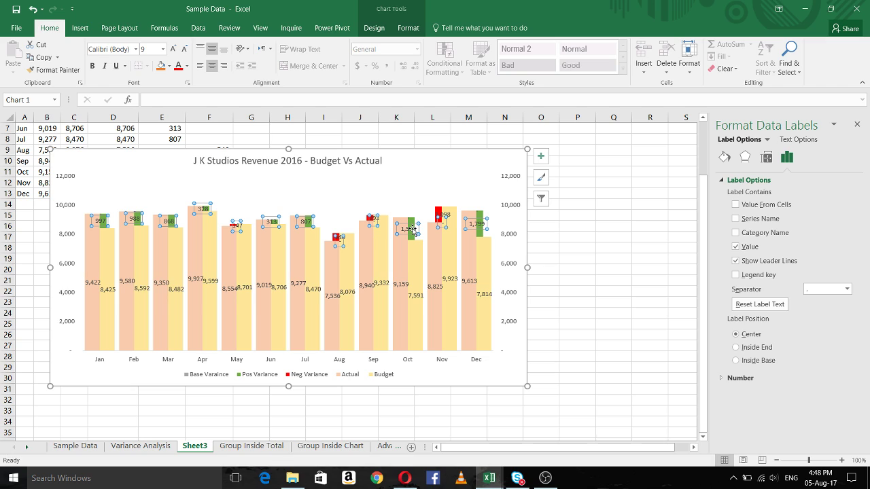
left_click(410, 27)
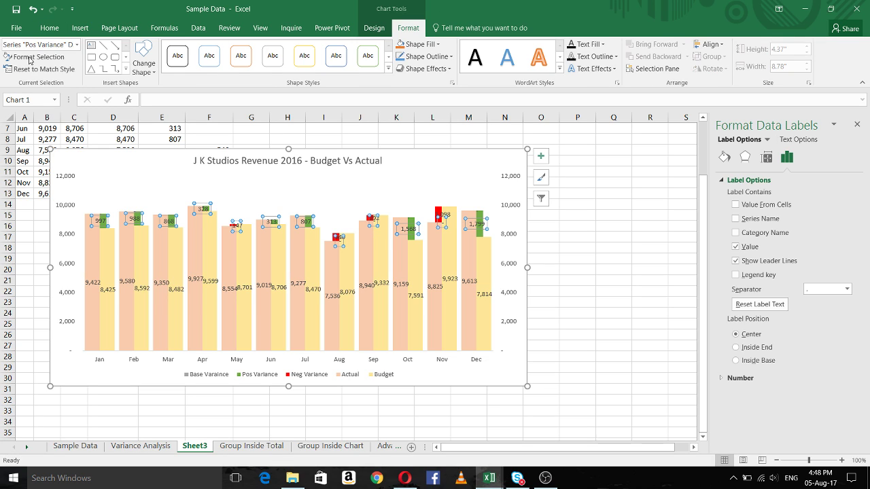
right_click(412, 233)
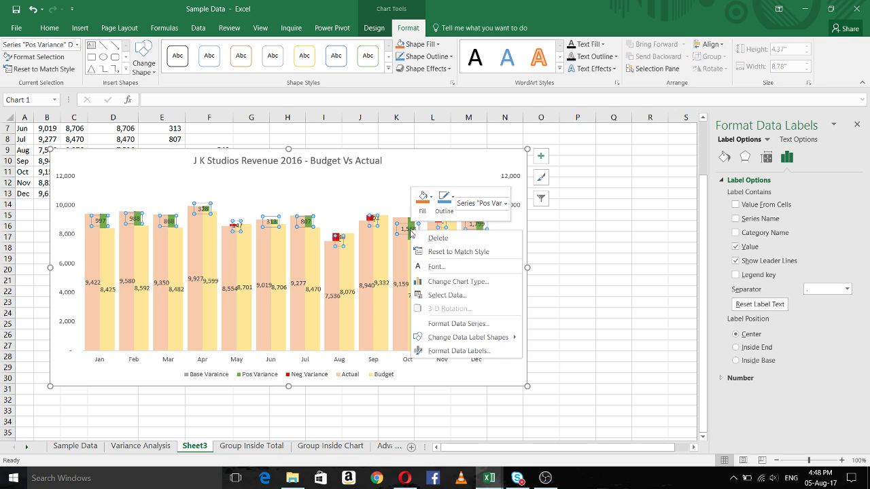
left_click(437, 266)
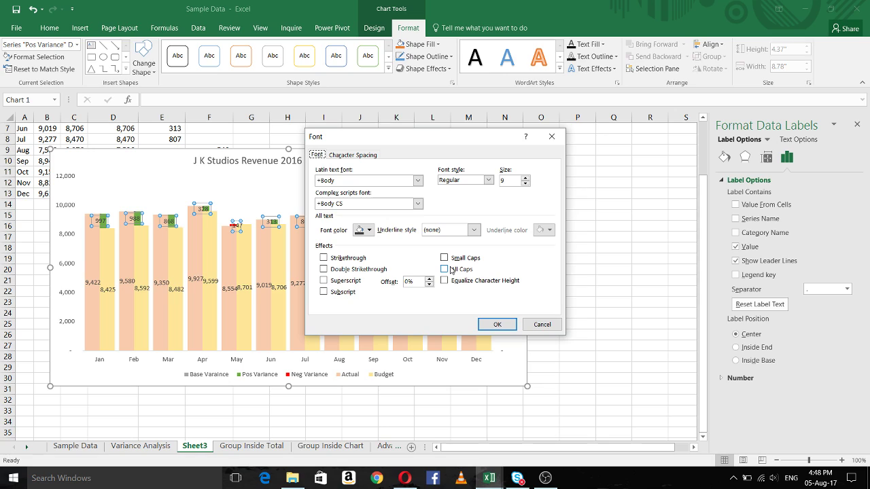
left_click(488, 181)
key("Escape")
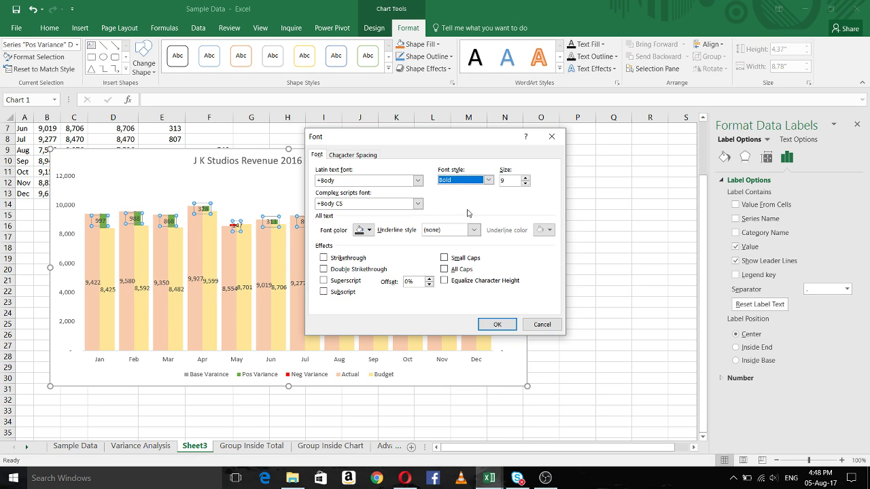
left_click(511, 180)
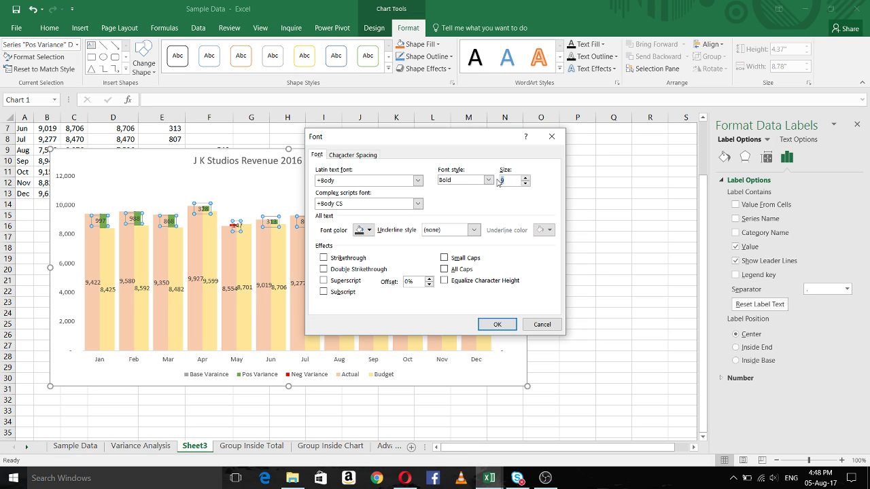
type("12")
left_click(369, 229)
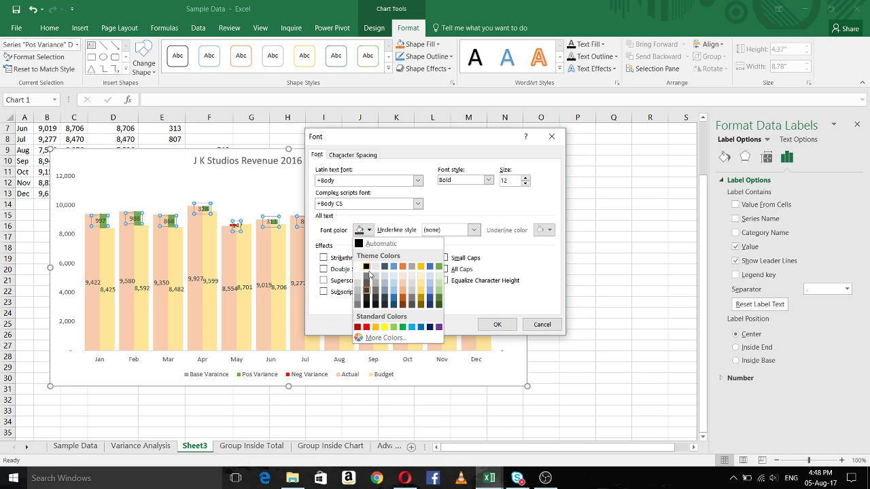
left_click(403, 327)
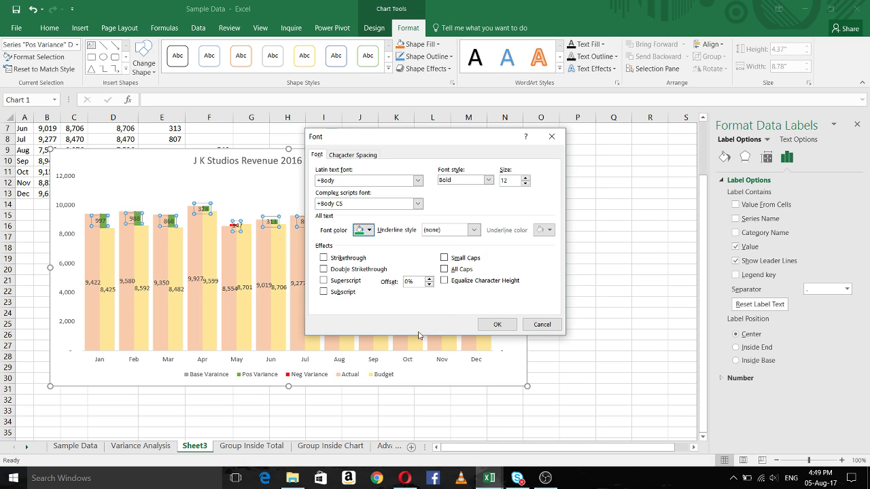
left_click(502, 325)
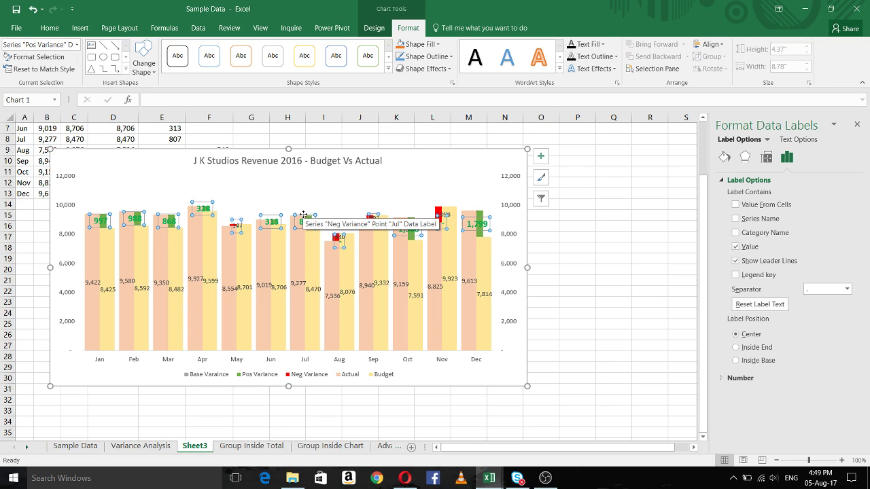
Try to move the Neg Variance series' July data label away from the column, and undo the move
left_click(337, 219)
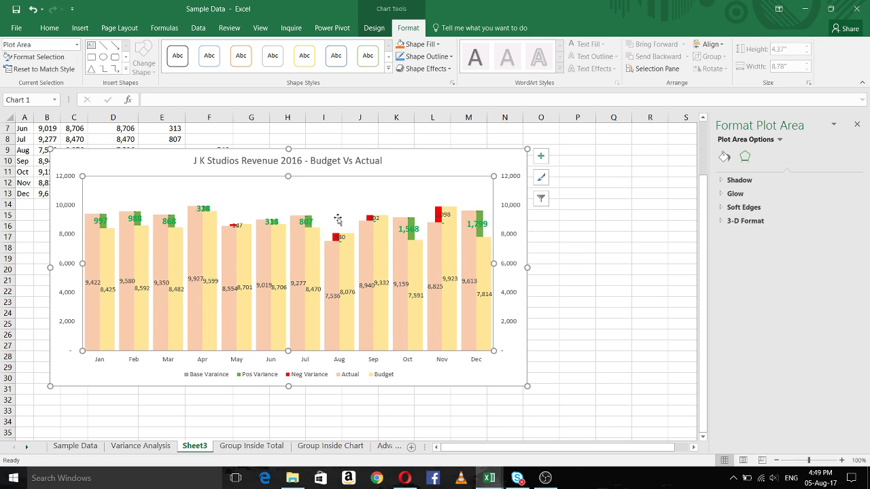
left_click(304, 224)
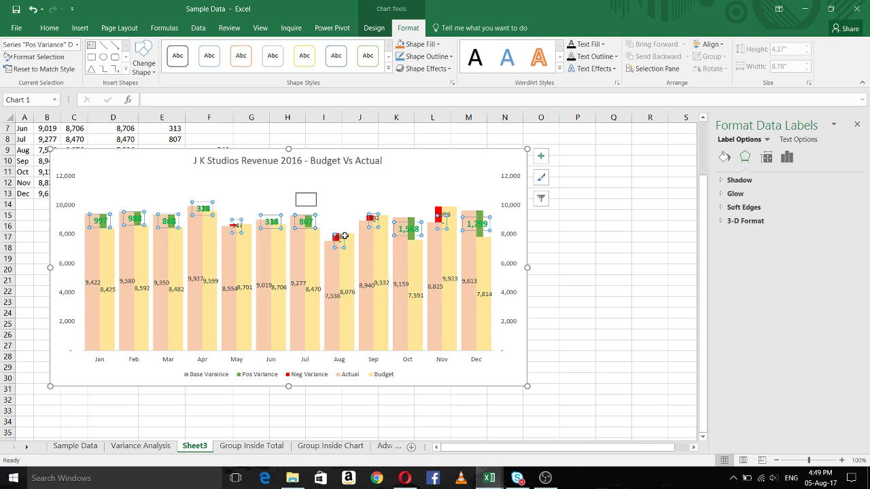
left_click(316, 216)
left_click(308, 212)
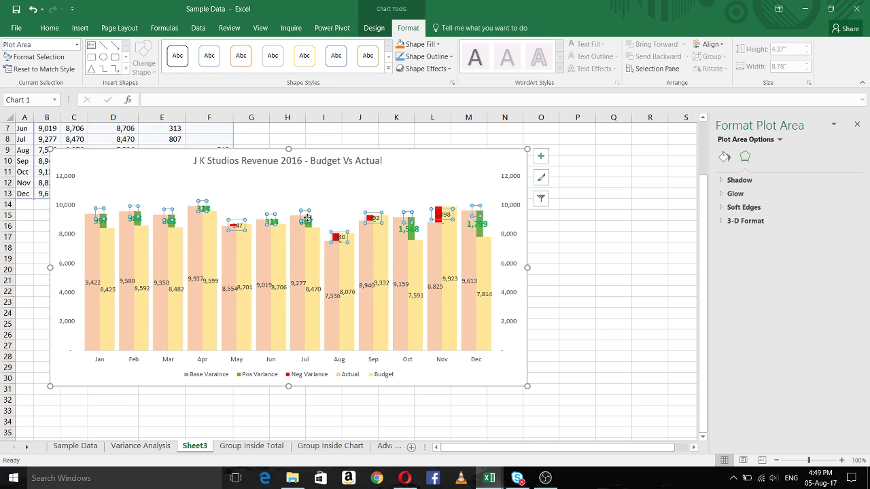
left_click(307, 211)
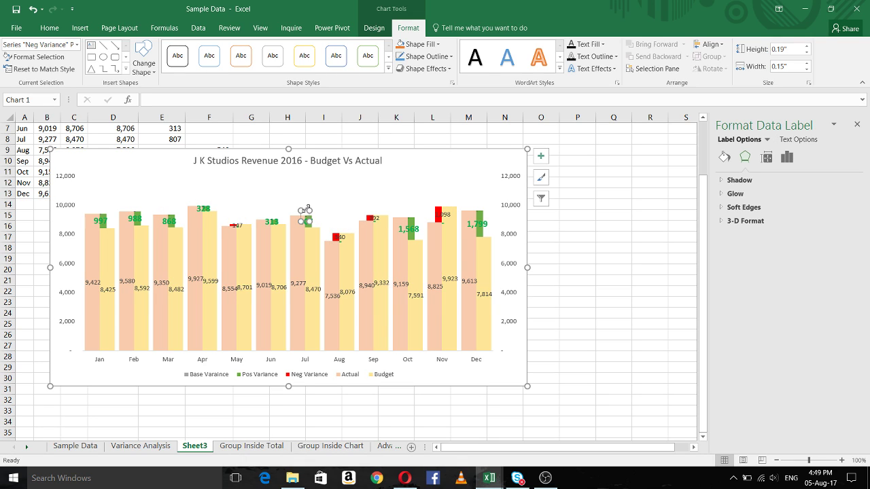
left_click(323, 214)
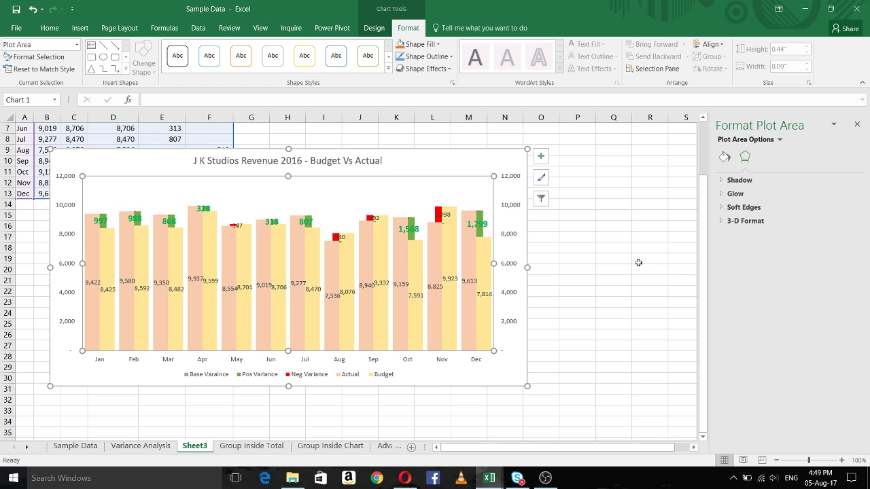
key("Down")
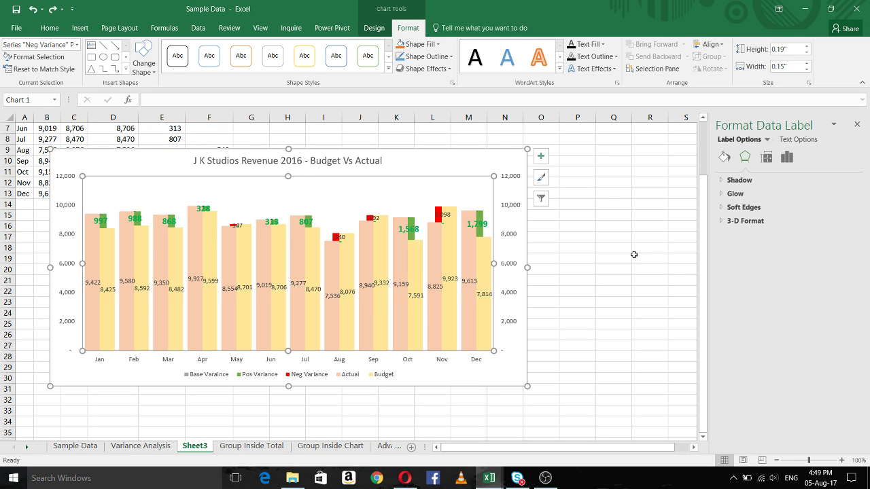
left_click(569, 287)
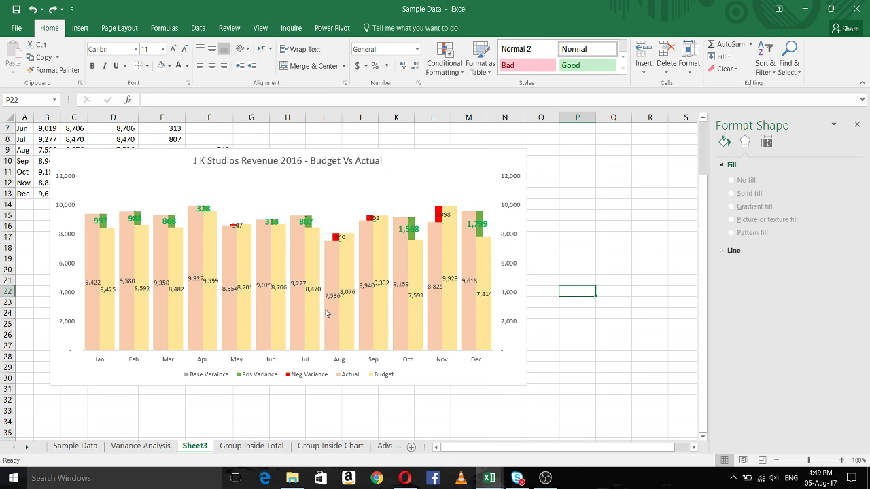
Change the font color of the Pos Variance series' data labels to Automatic black
left_click(408, 228)
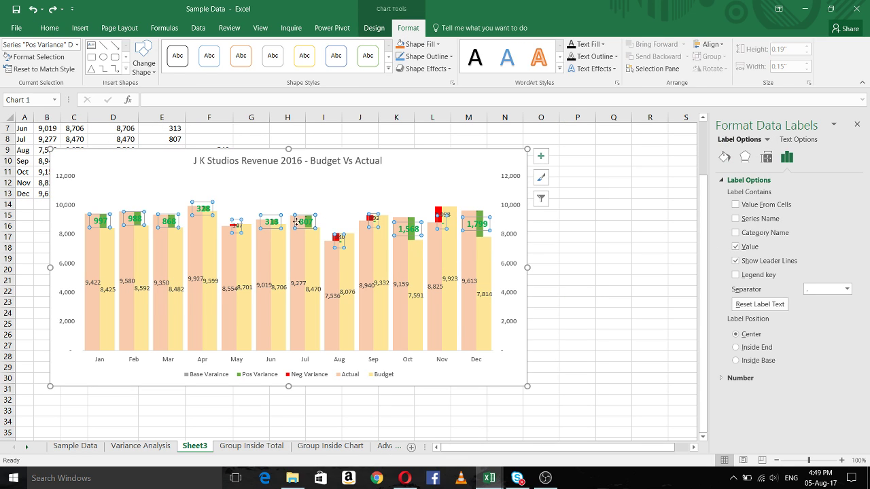
right_click(415, 229)
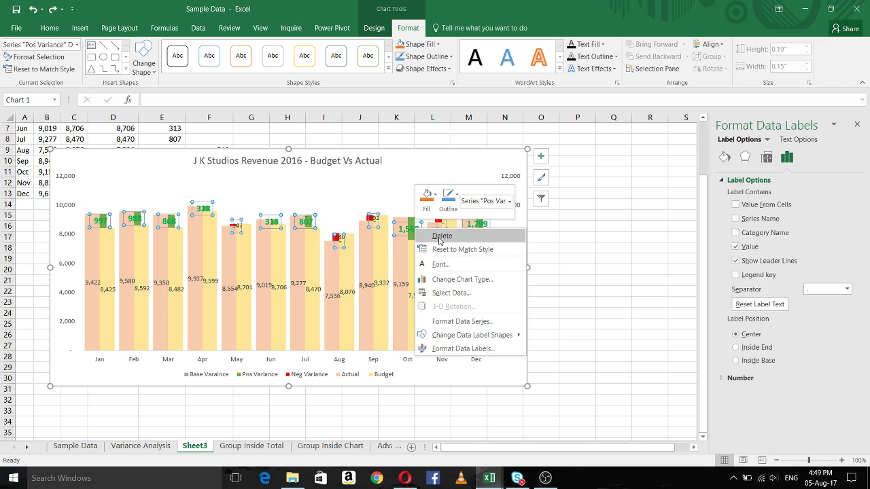
left_click(440, 265)
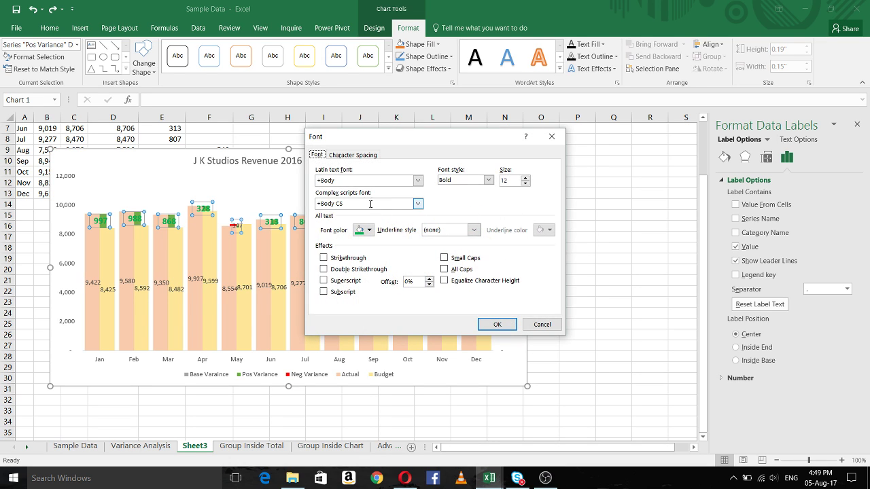
left_click(369, 229)
left_click(373, 243)
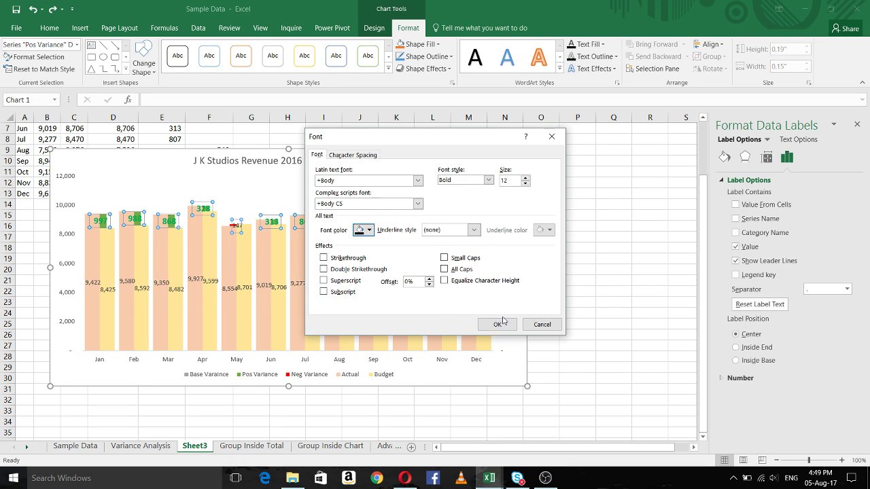
left_click(497, 324)
left_click(598, 336)
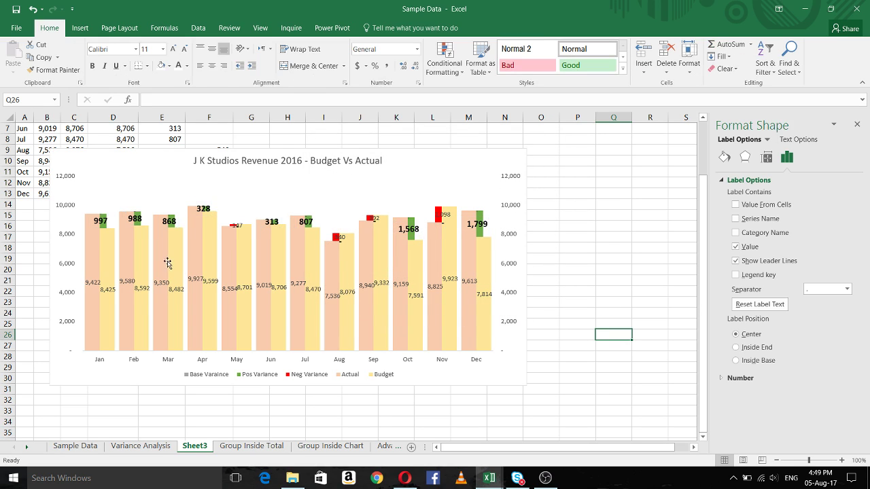
Format the Neg Variance series' data labels in bold, size 12, with a white font color
left_click(241, 227)
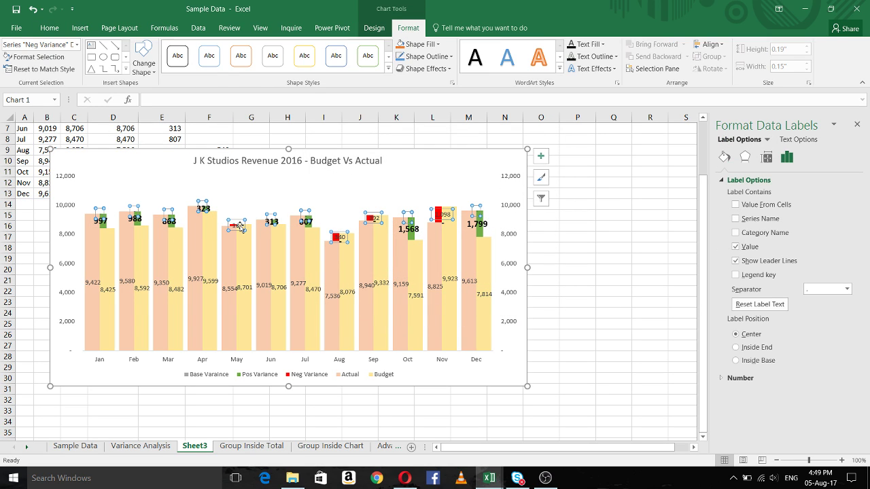
right_click(240, 227)
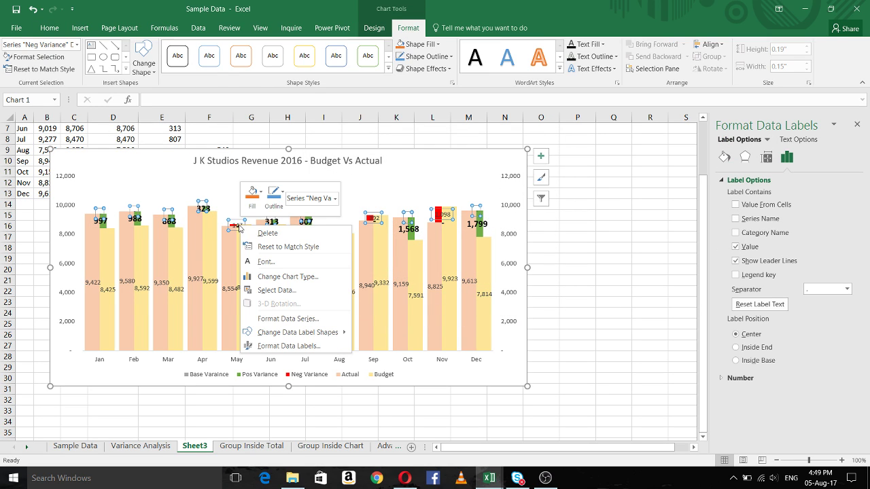
left_click(278, 265)
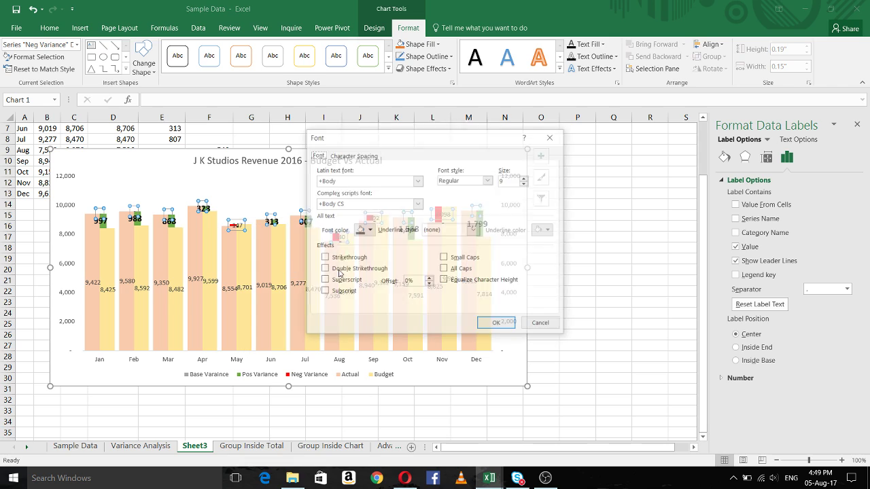
left_click(509, 179)
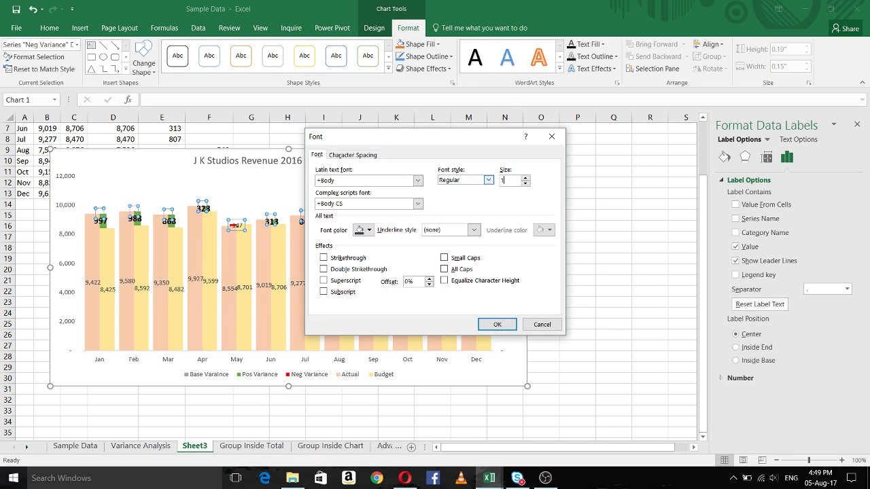
left_click(488, 180)
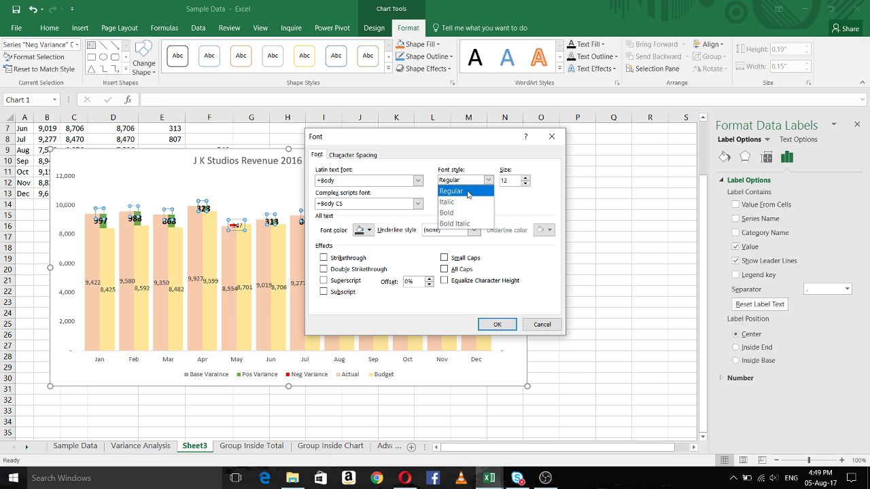
left_click(462, 212)
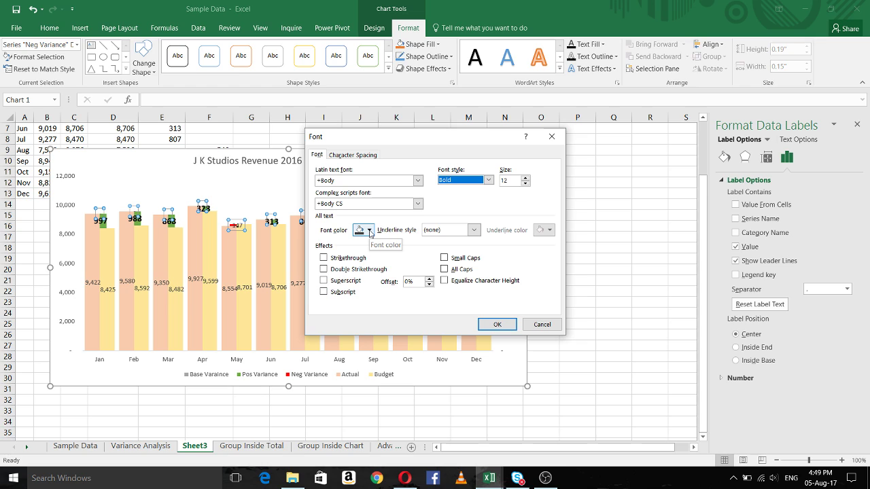
left_click(370, 231)
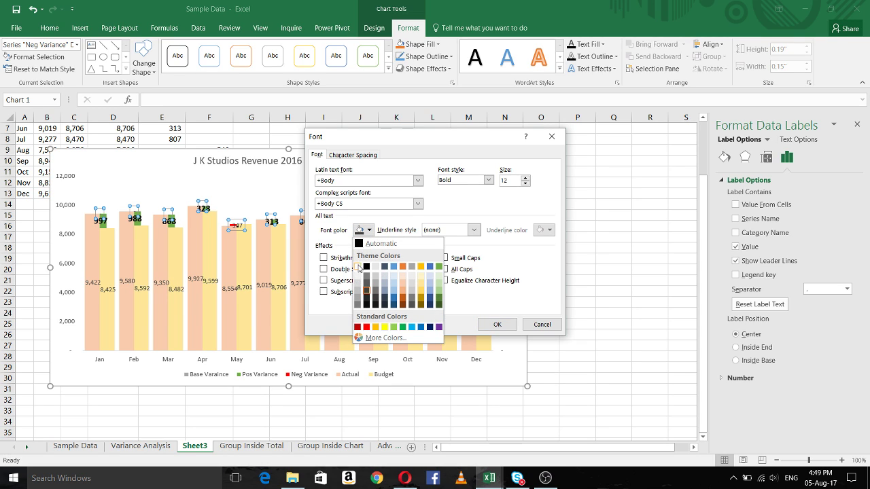
left_click(359, 267)
left_click(497, 324)
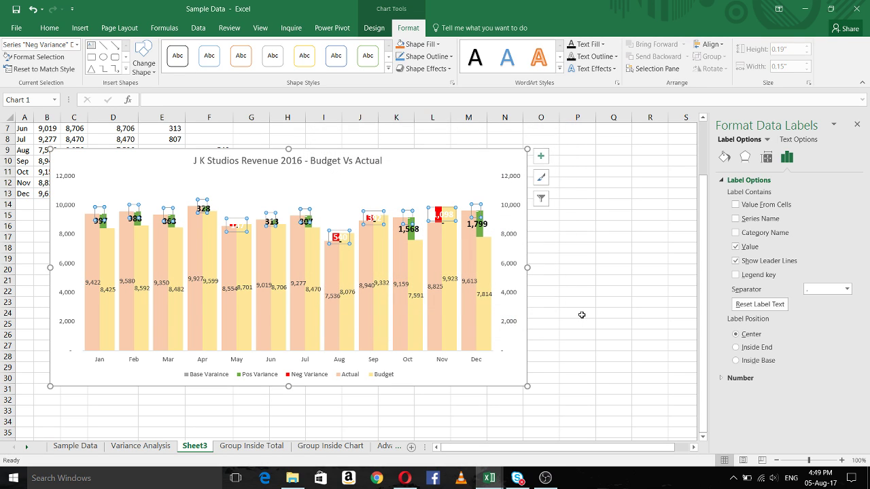
left_click(581, 315)
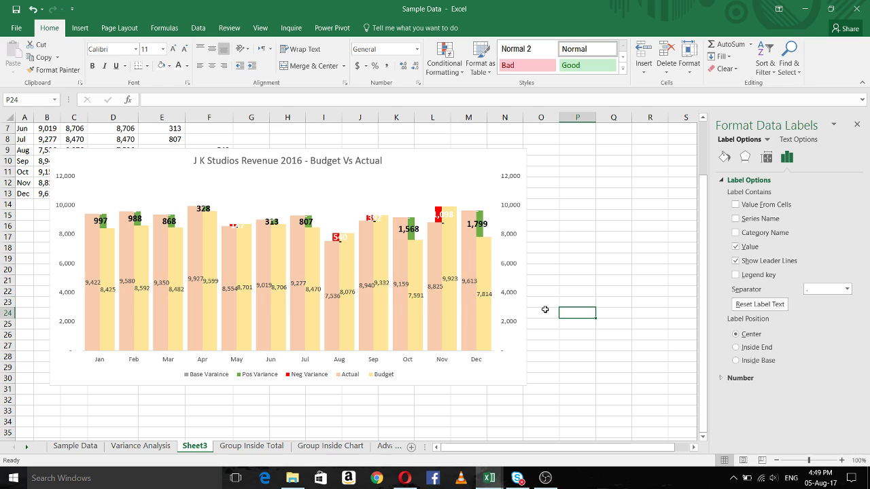
Change the font color of the Neg Variance series' data labels to Automatic black
left_click(238, 225)
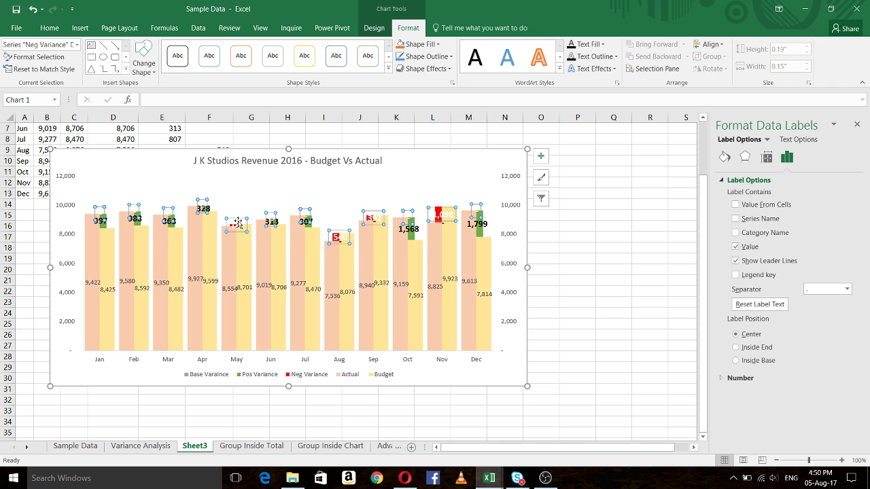
right_click(237, 226)
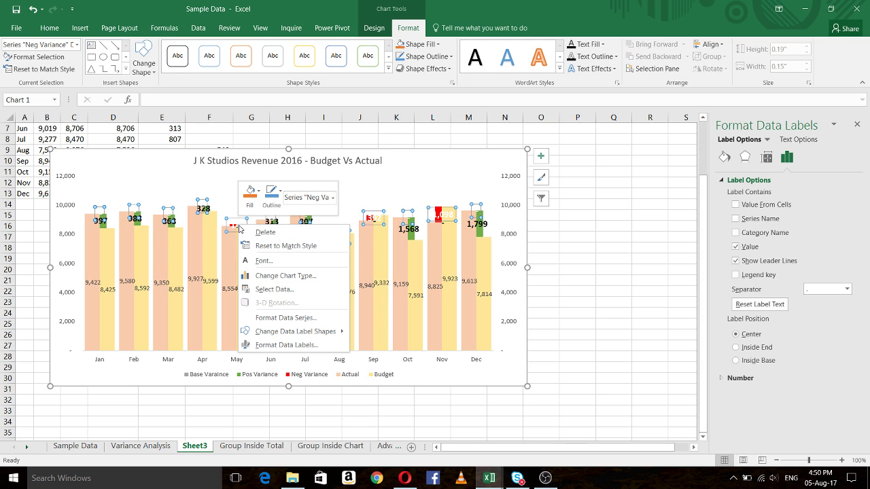
left_click(269, 260)
left_click(369, 230)
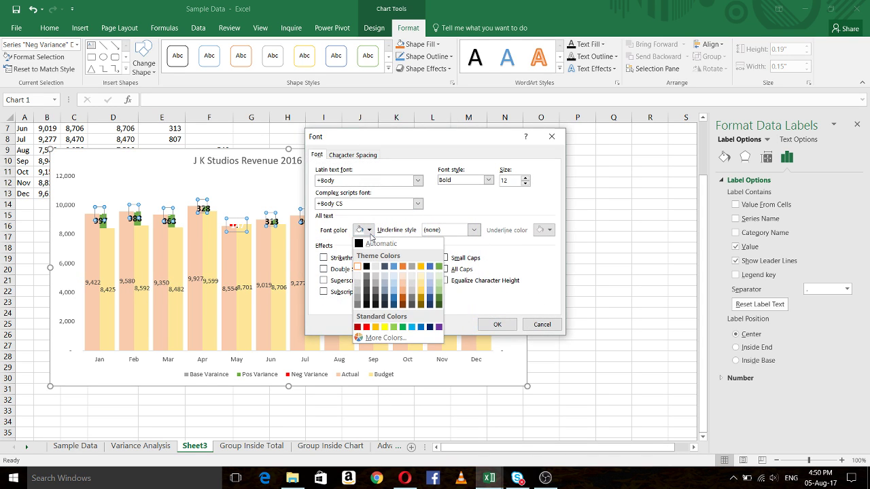
left_click(373, 243)
left_click(513, 325)
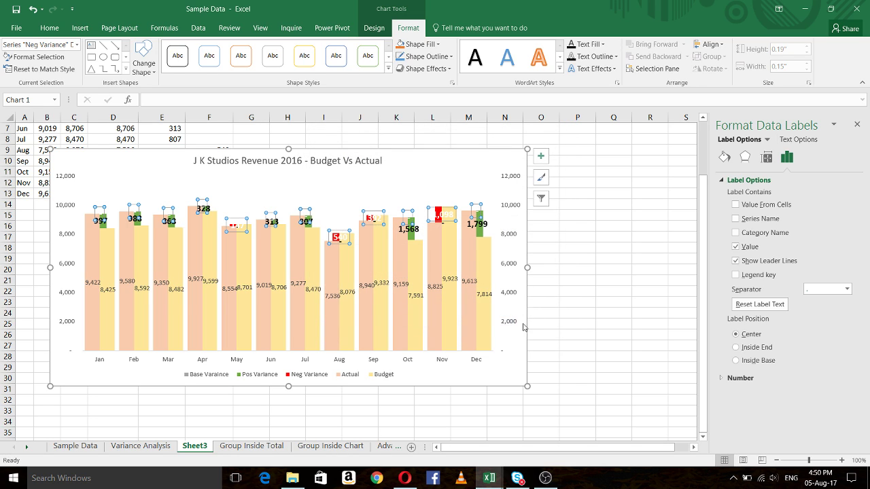
left_click(567, 303)
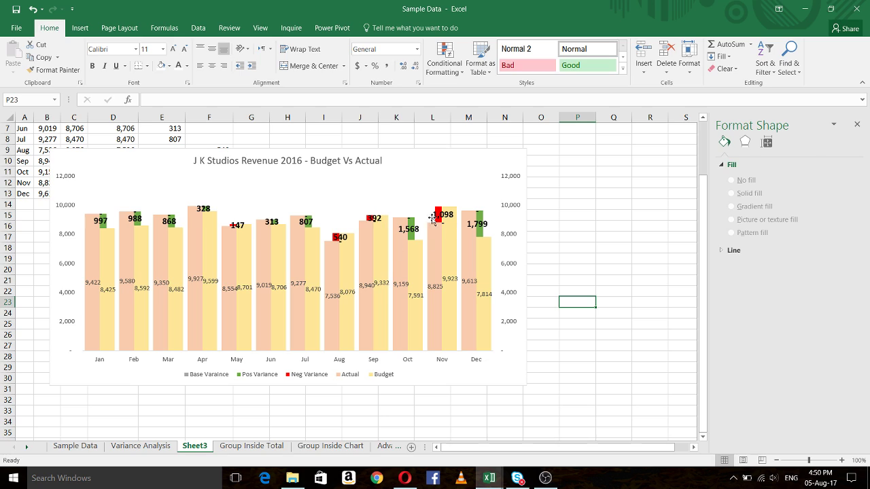
left_click(558, 235)
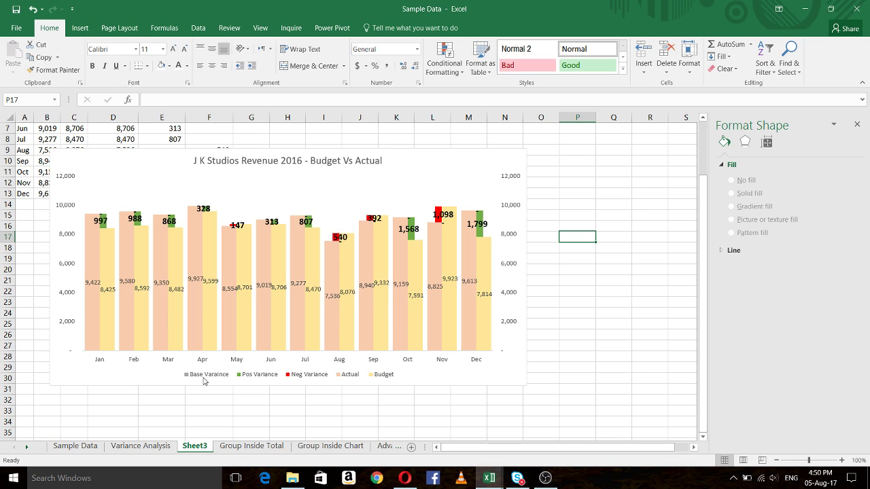
Delete only the Base Varaince entry from the chart legend, keeping the other legend entries
left_click(201, 378)
left_click(202, 377)
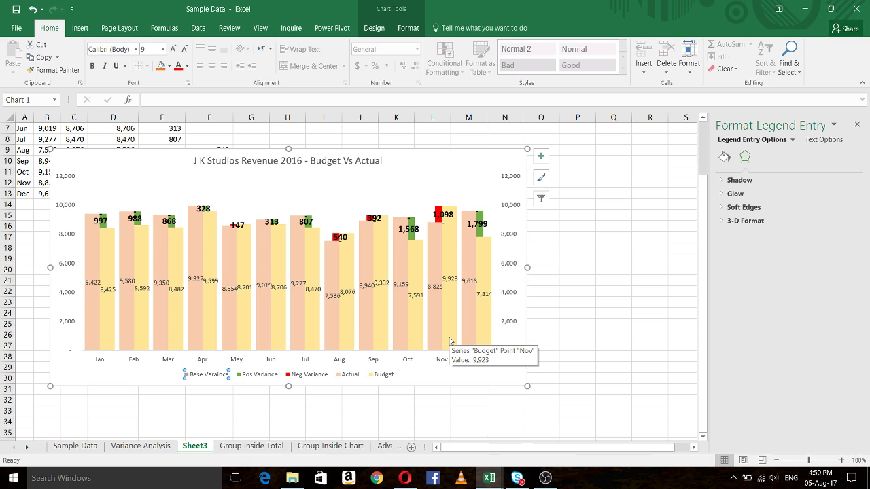
key("Delete")
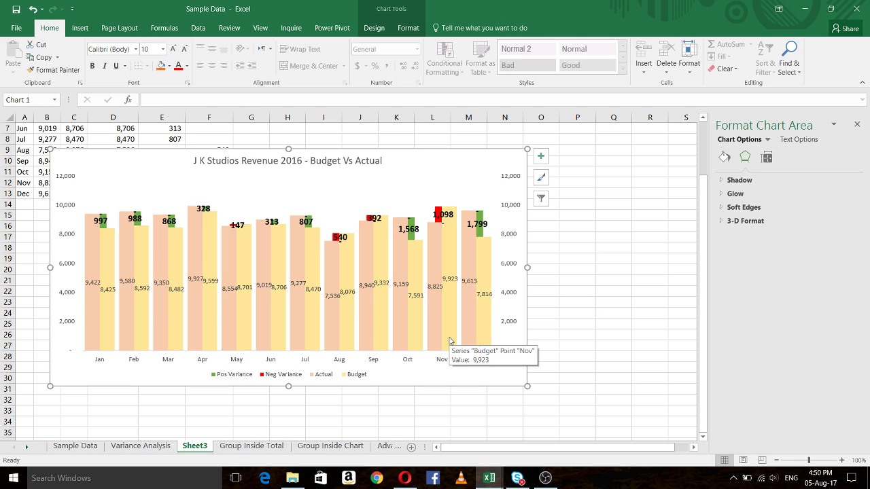
left_click(607, 332)
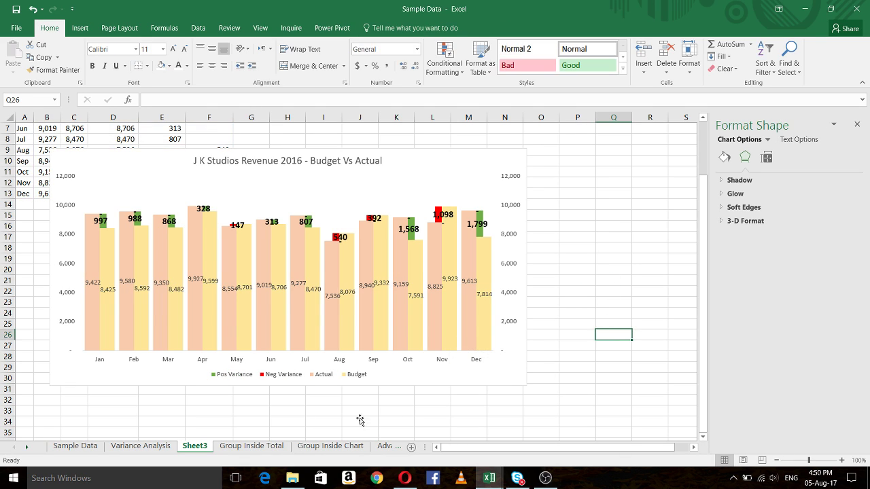
Enlarge the chart so its lower-right corner reaches about column R, row 34, and move the legend directly beneath the chart title
left_click(515, 372)
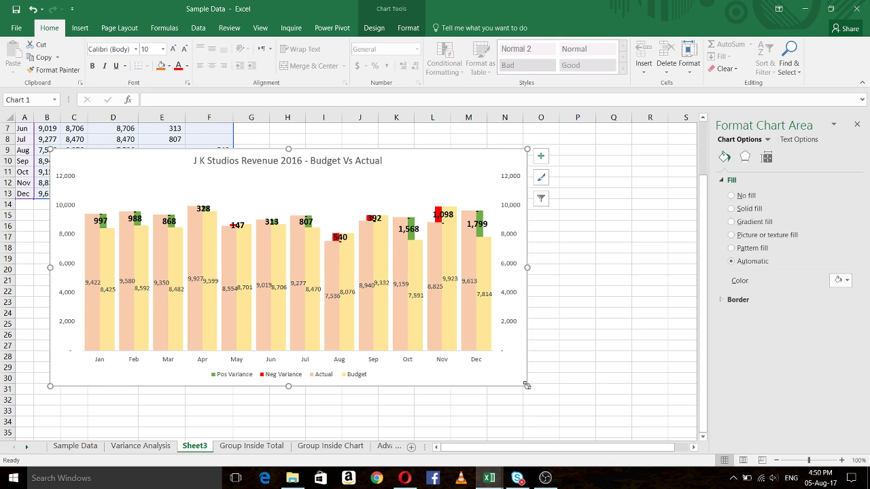
left_click_drag(528, 385, 641, 426)
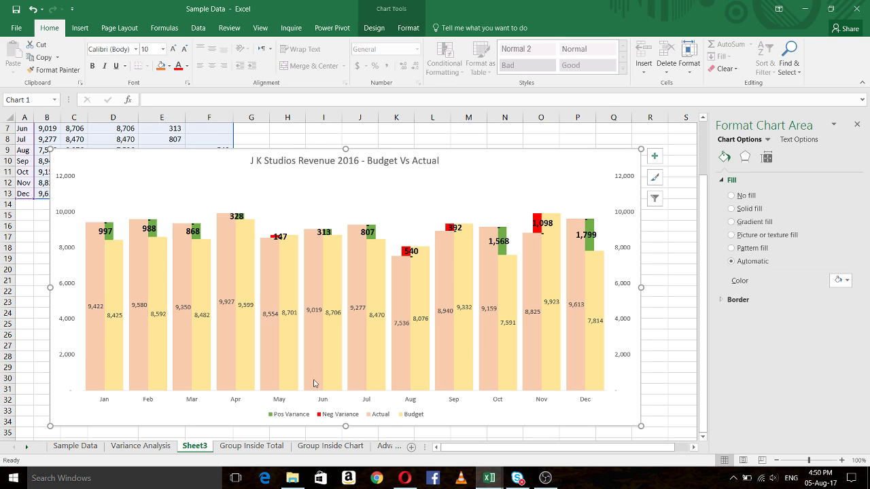
left_click(329, 412)
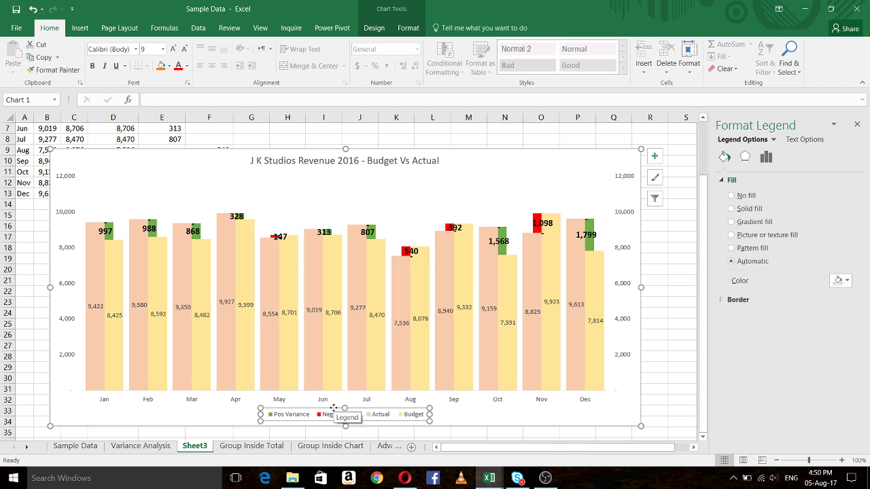
left_click_drag(332, 408, 334, 354)
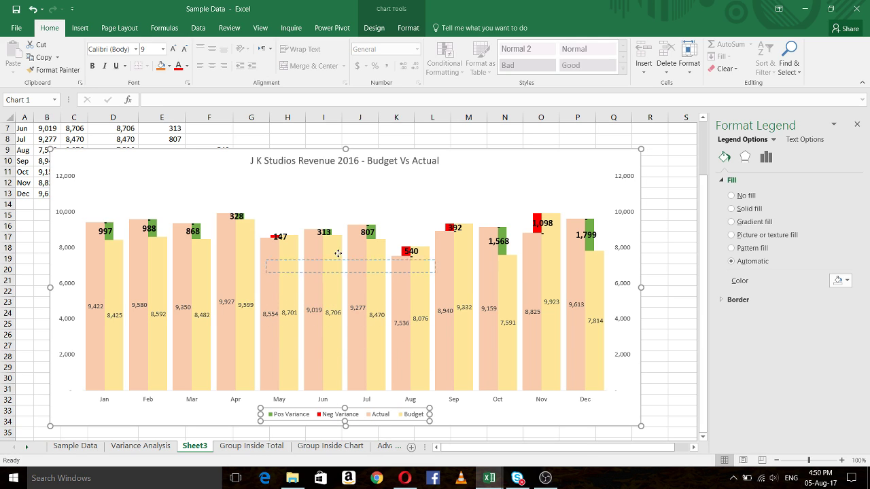
left_click_drag(337, 253, 342, 179)
left_click(666, 291)
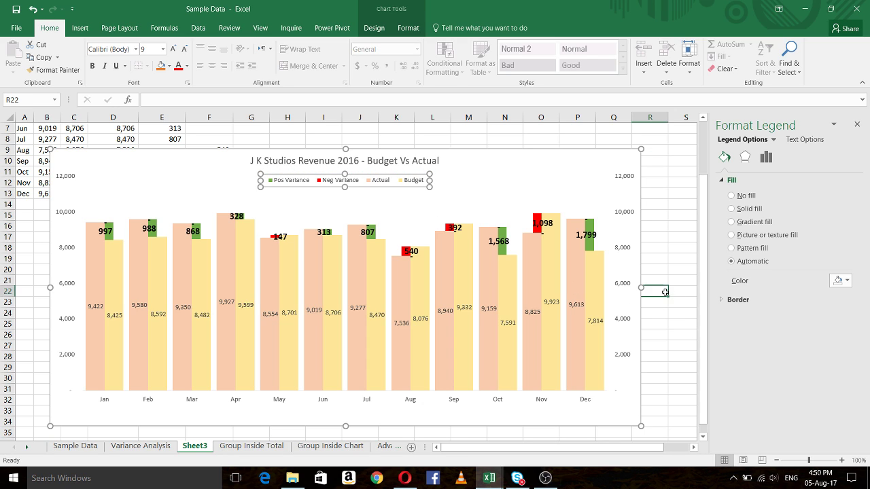